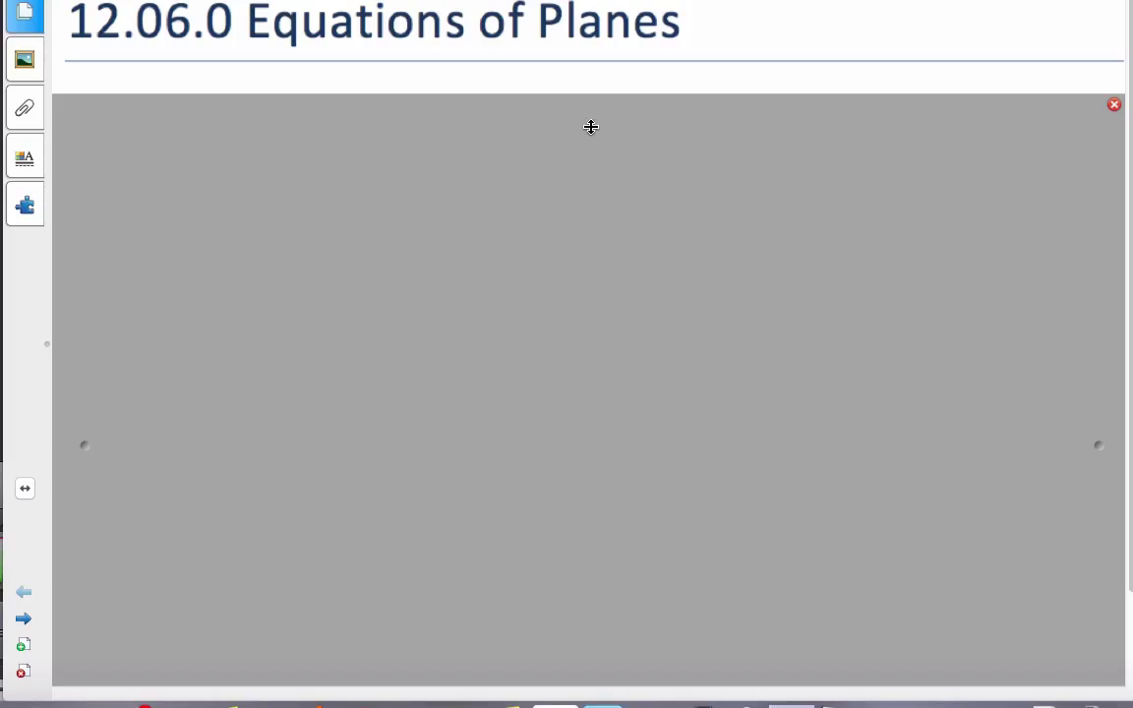
- Lower the screen shade to reveal the plane definition and the first description, three non-collinear points
{"action": "left_click_drag", "start_coordinate": [595, 123], "coordinate": [598, 186]}
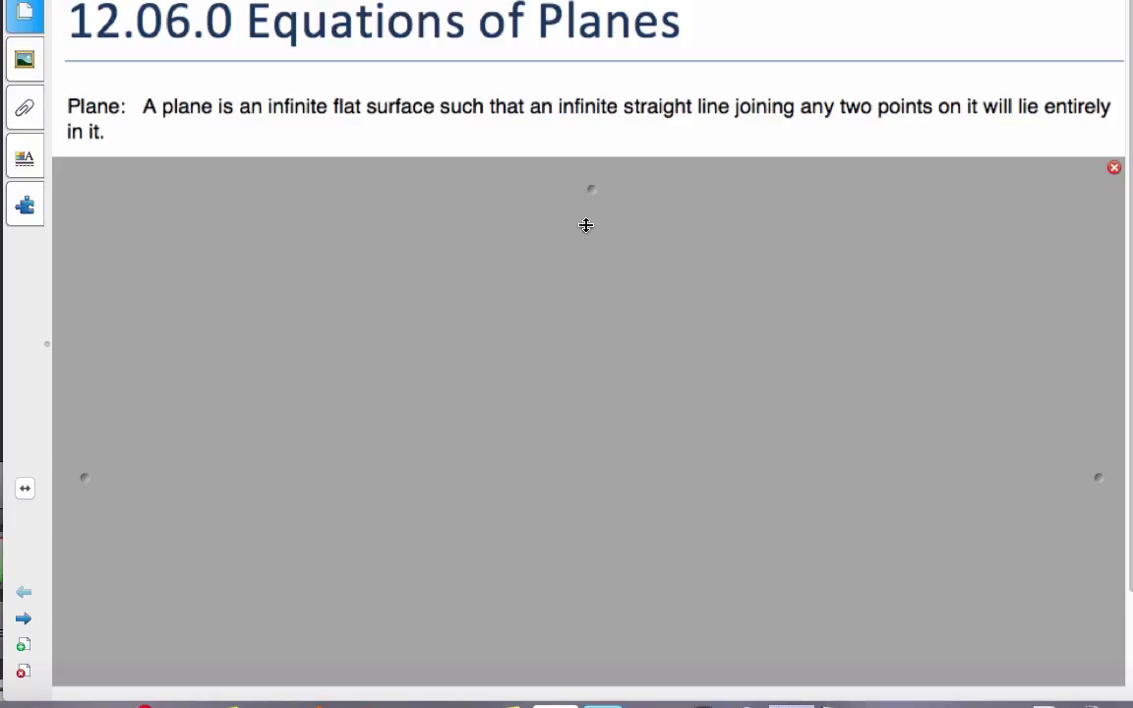
{"action": "left_click_drag", "start_coordinate": [587, 226], "coordinate": [578, 269]}
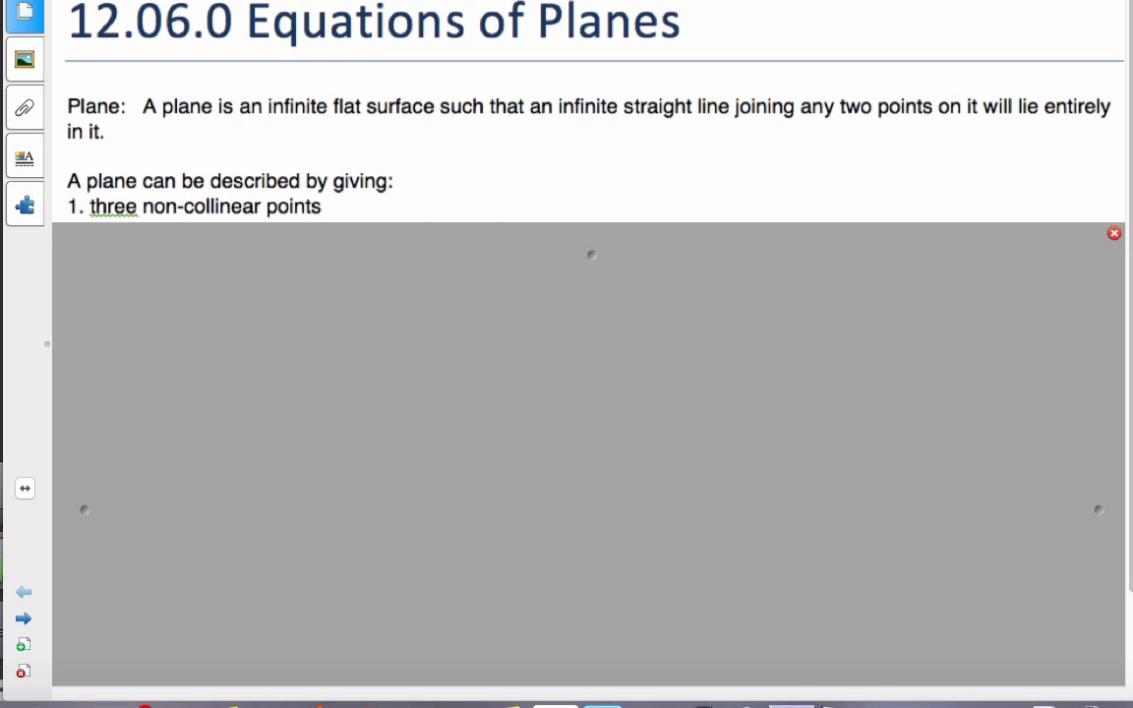
- Switch to Autograph and place three non-collinear points in the 3D box, including about (−1.9, −2.4, 0.4) and (2.3, 0, −2.2)
{"action": "left_click", "coordinate": [835, 700]}
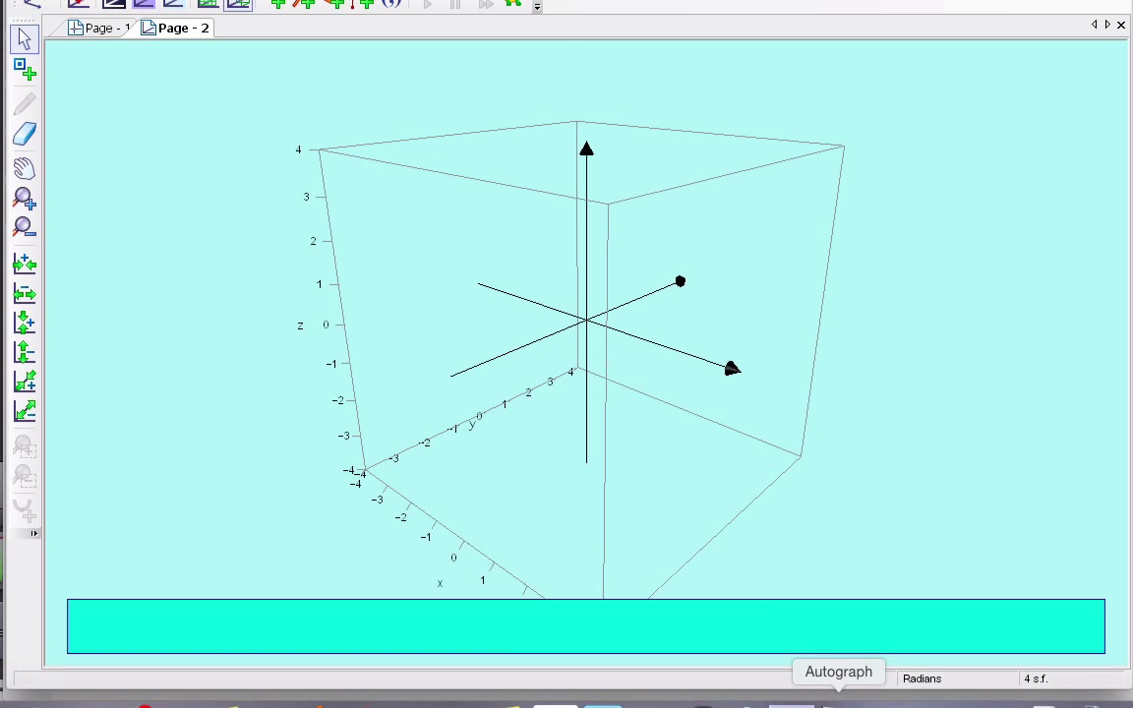
{"action": "left_click", "coordinate": [25, 69]}
{"action": "left_click", "coordinate": [453, 311]}
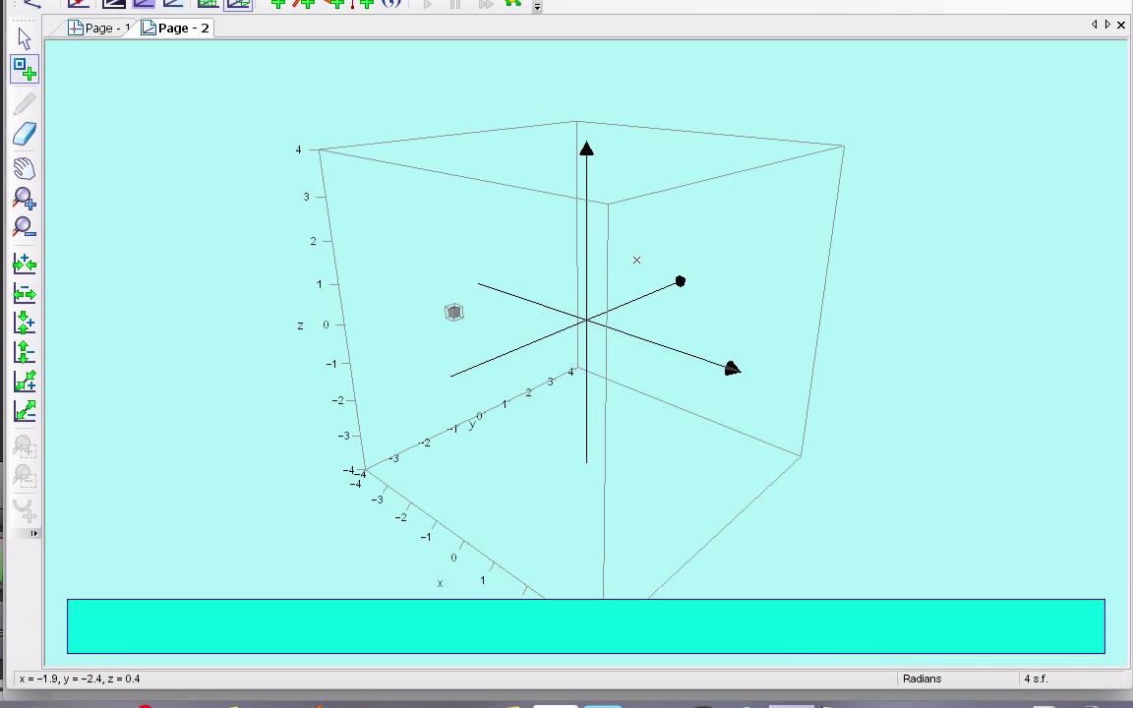
{"action": "left_click", "coordinate": [662, 431]}
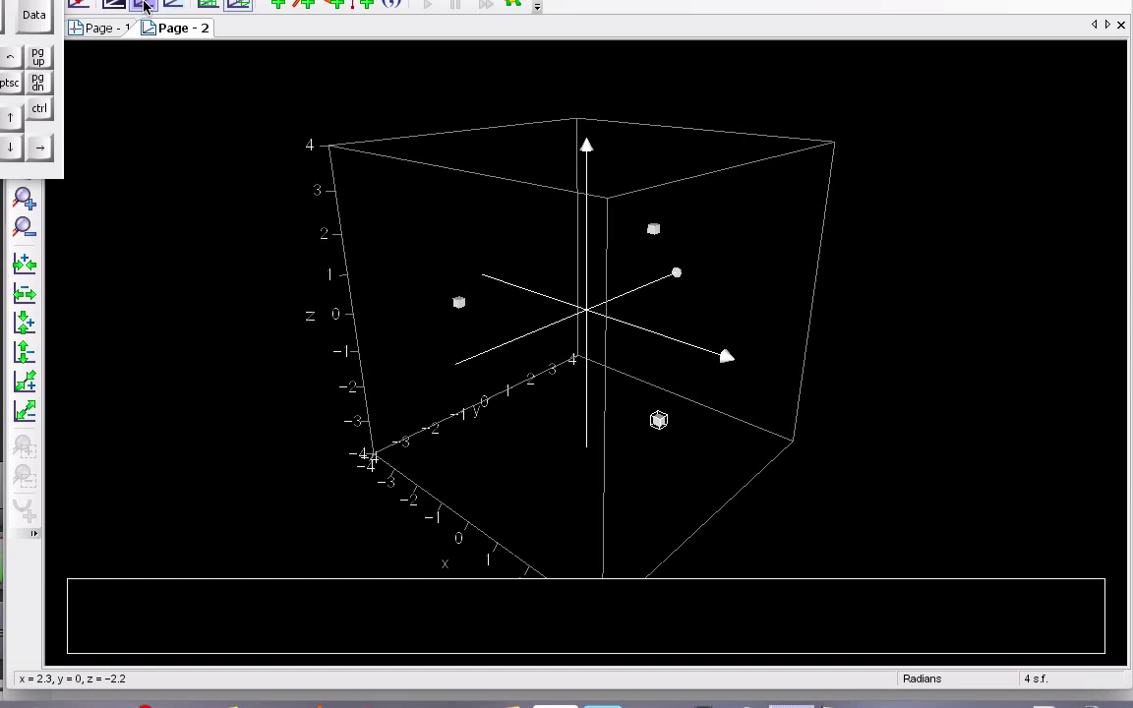
- Restore the graph page's light background and close the on-screen keyboard
{"action": "left_click", "coordinate": [139, 4]}
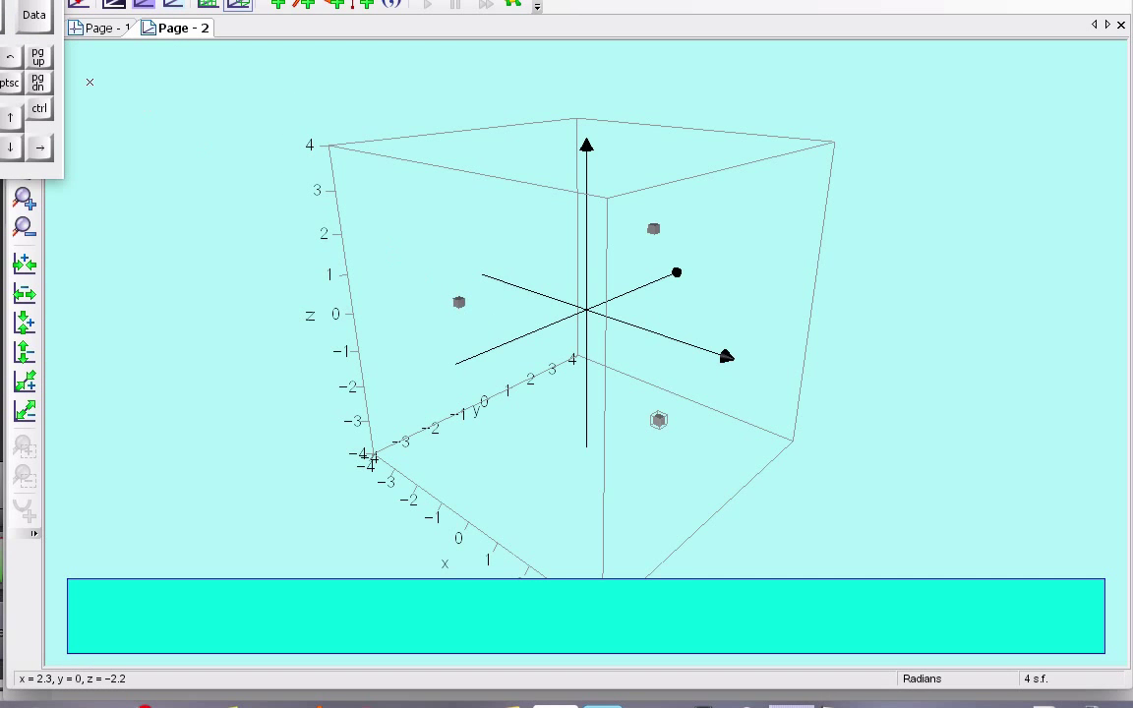
{"action": "left_click", "coordinate": [47, 1]}
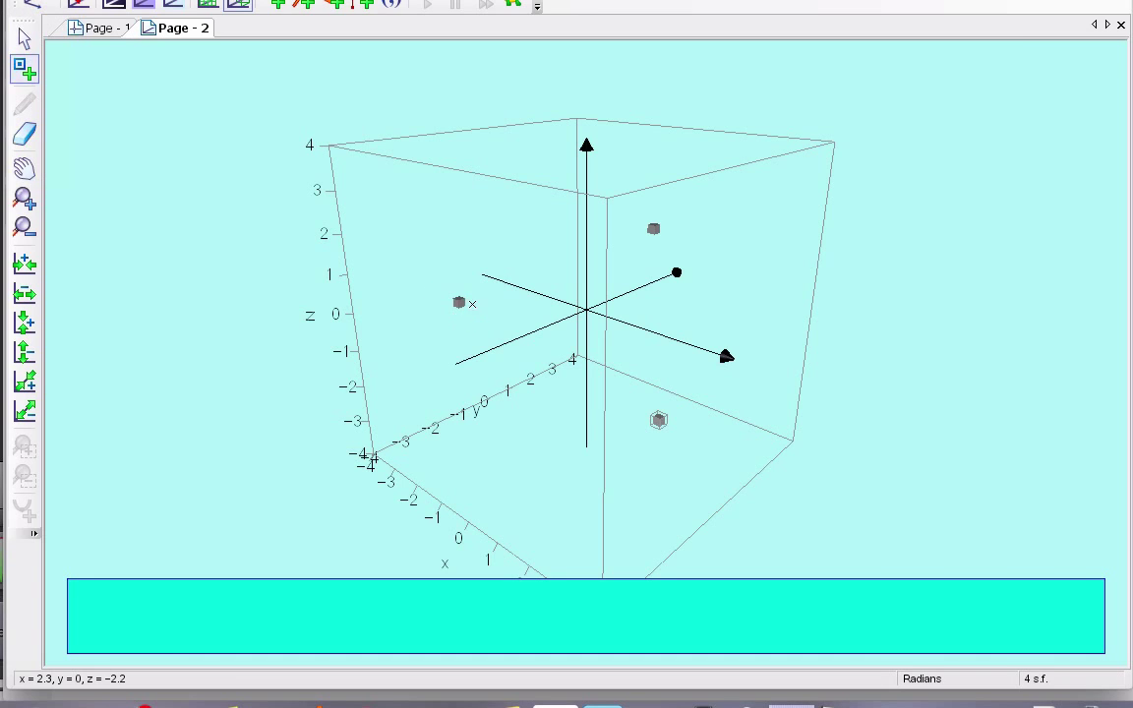
{"action": "left_click", "coordinate": [459, 305]}
{"action": "left_click", "coordinate": [662, 230]}
{"action": "key", "text": "ctrl+z"}
{"action": "key", "text": "ctrl+z"}
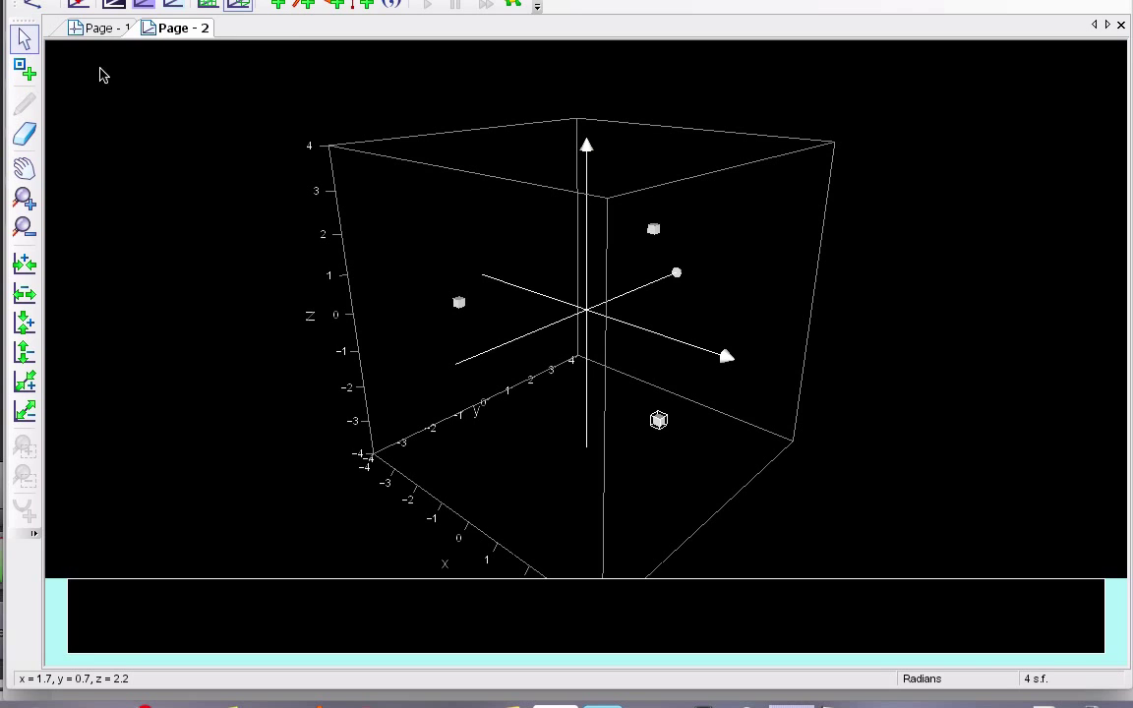
- Select all three points in the 3D box and create the plane through them, with the page's light background restored
{"action": "left_click", "coordinate": [21, 47]}
{"action": "left_click", "coordinate": [459, 302]}
{"action": "left_click", "coordinate": [653, 228]}
{"action": "left_click", "coordinate": [659, 421]}
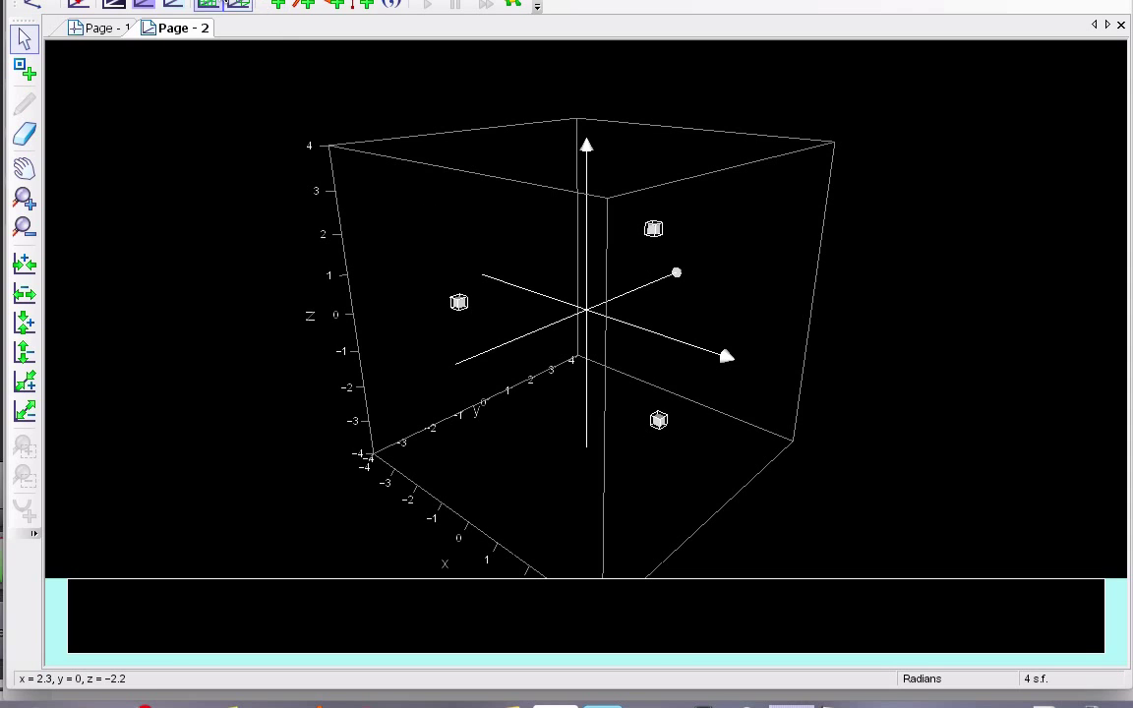
{"action": "left_click", "coordinate": [133, 5]}
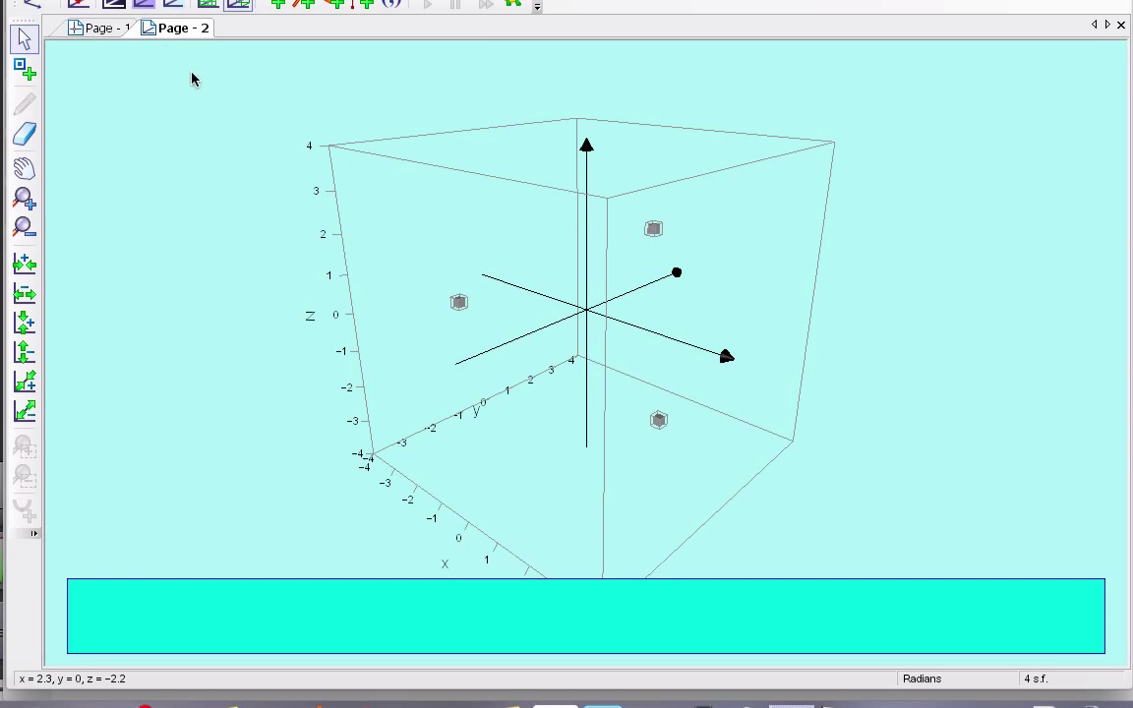
{"action": "left_click", "coordinate": [346, 0]}
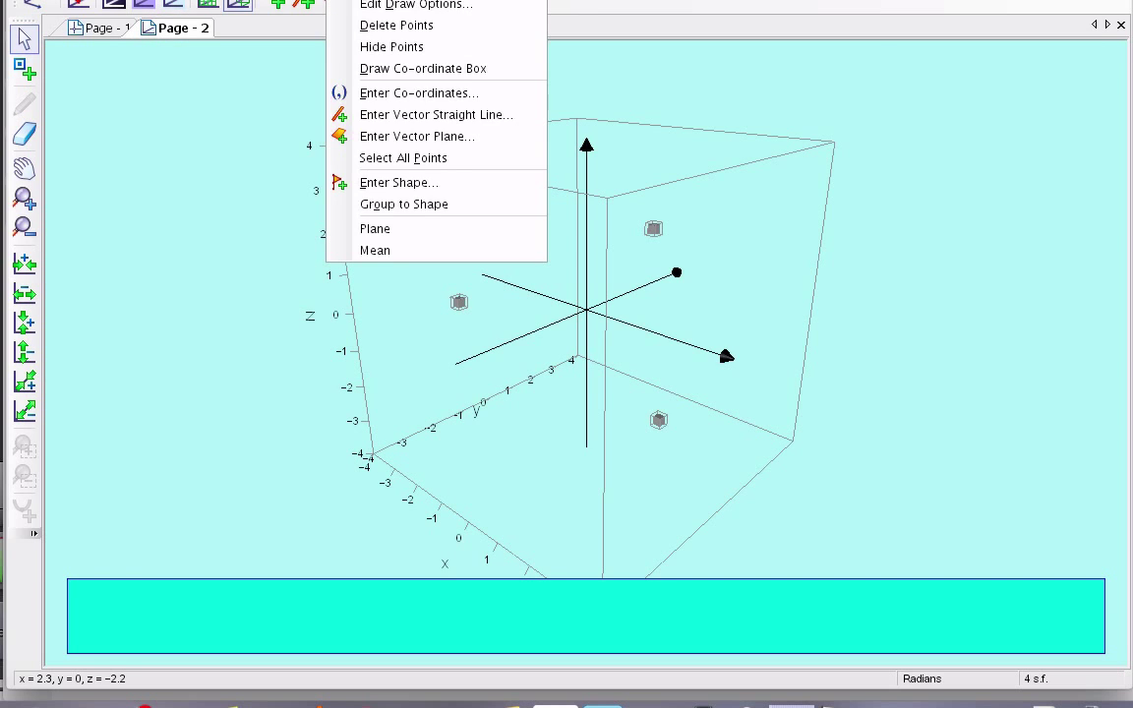
{"action": "left_click", "coordinate": [376, 229]}
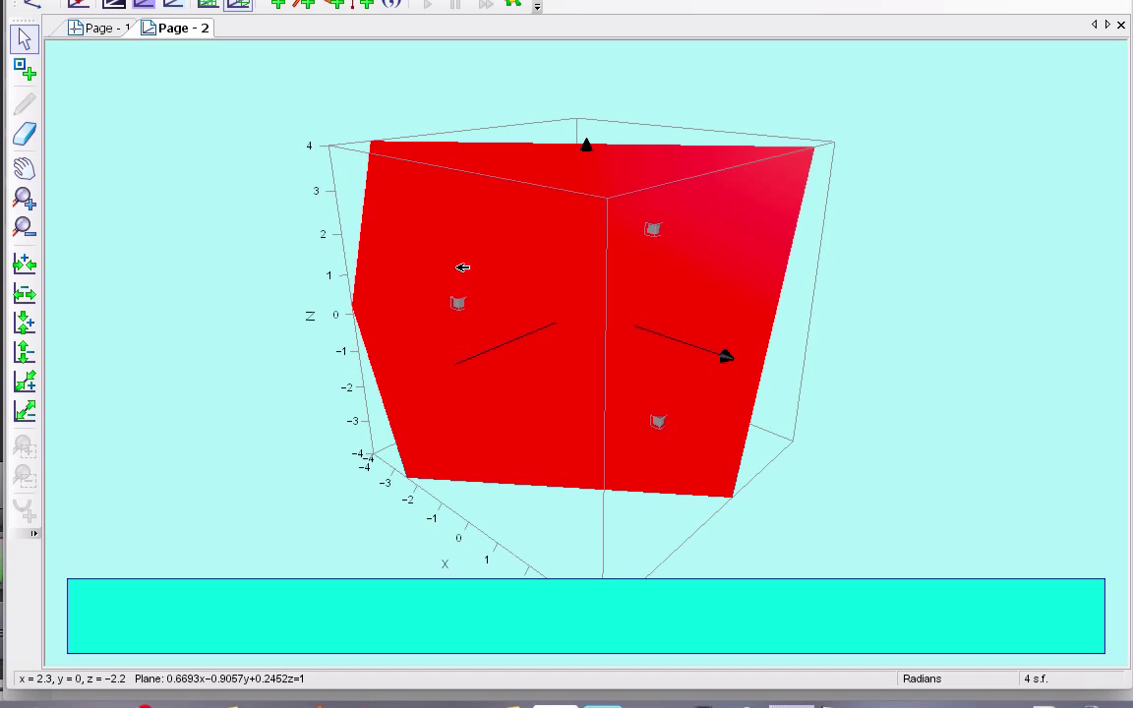
- Tilt the plane by moving one of its points to about (1.8, −2.2, 1.3)
{"action": "left_click_drag", "start_coordinate": [344, 171], "coordinate": [664, 315]}
{"action": "left_click", "coordinate": [709, 317]}
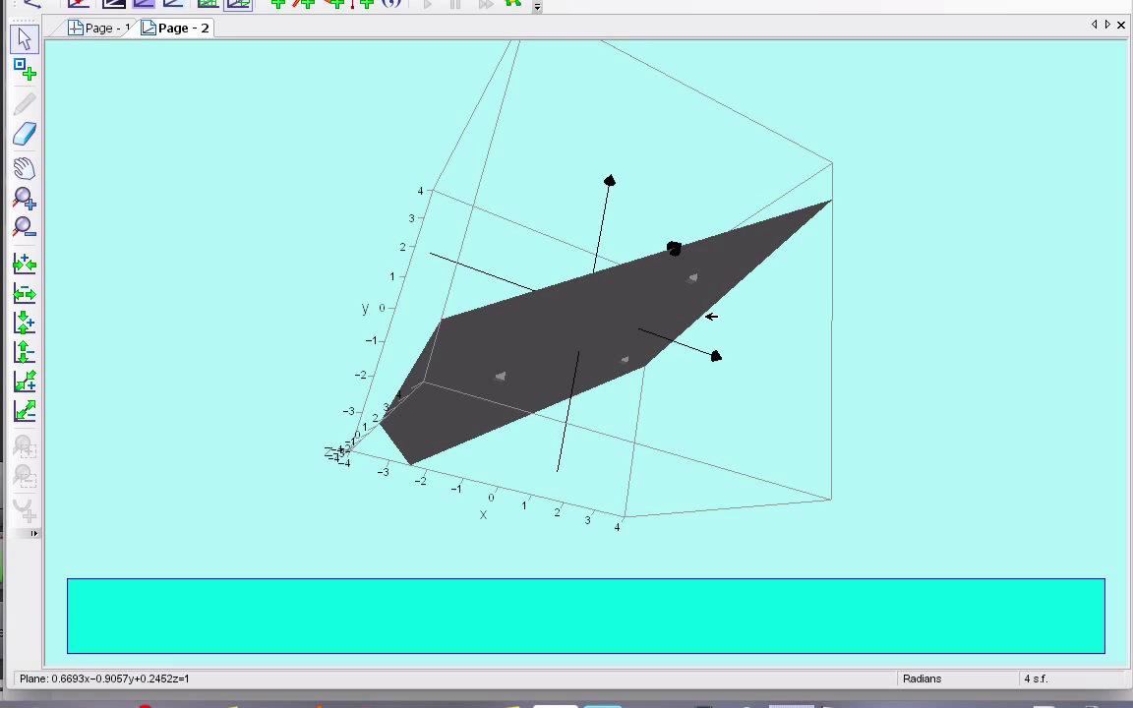
{"action": "left_click_drag", "start_coordinate": [699, 283], "coordinate": [667, 404]}
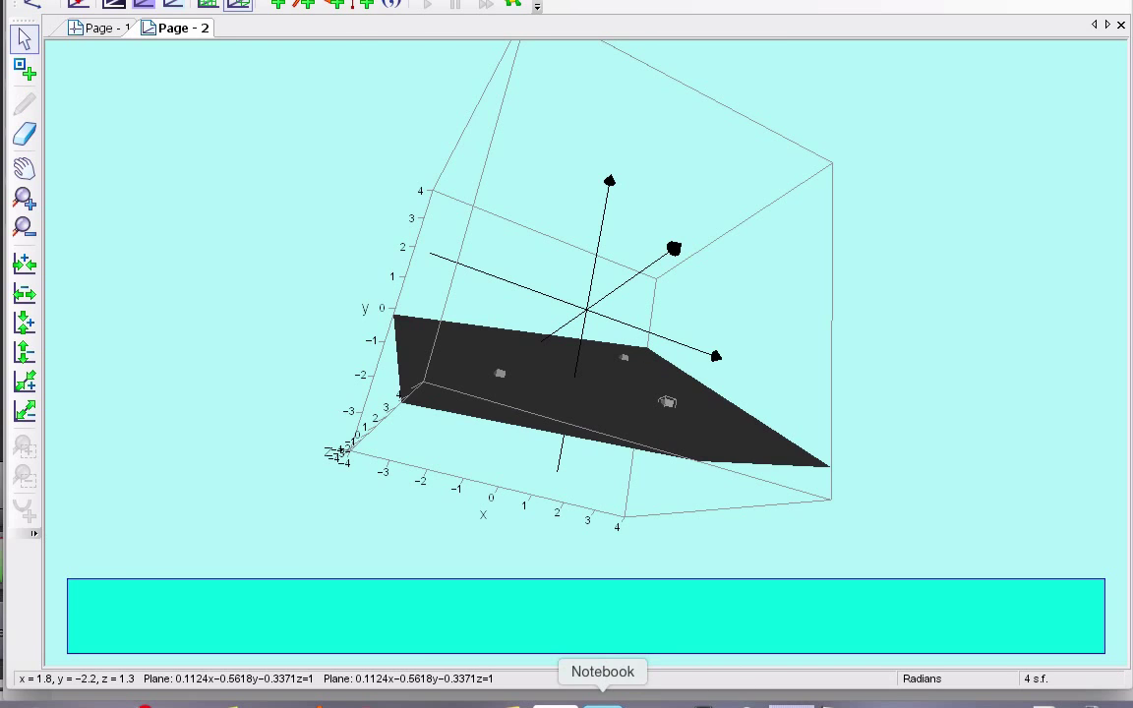
- Switch to Notebook and lower the shade to reveal the second description, a point and two non-parallel vectors
{"action": "left_click", "coordinate": [604, 702]}
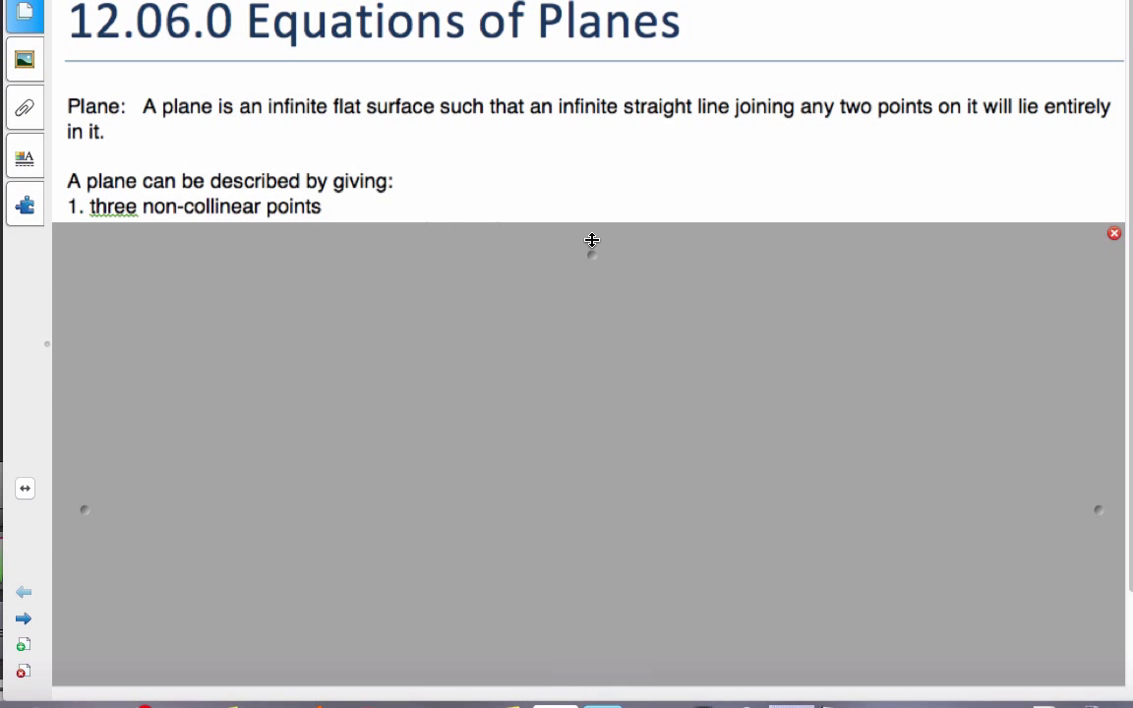
{"action": "left_click_drag", "start_coordinate": [592, 259], "coordinate": [593, 289]}
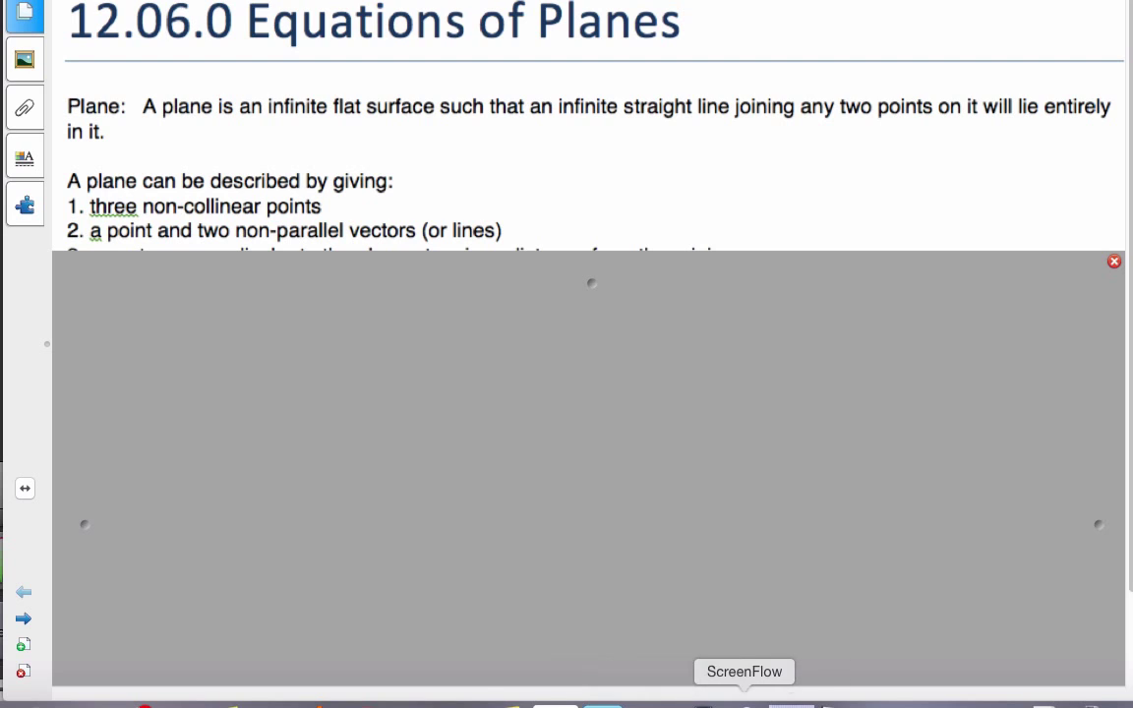
- Switch to Autograph, add a new 3D page and place points at about (−2, −2.5, 0.6) and (−1.4, −1.9, 2.3)
{"action": "left_click", "coordinate": [836, 698]}
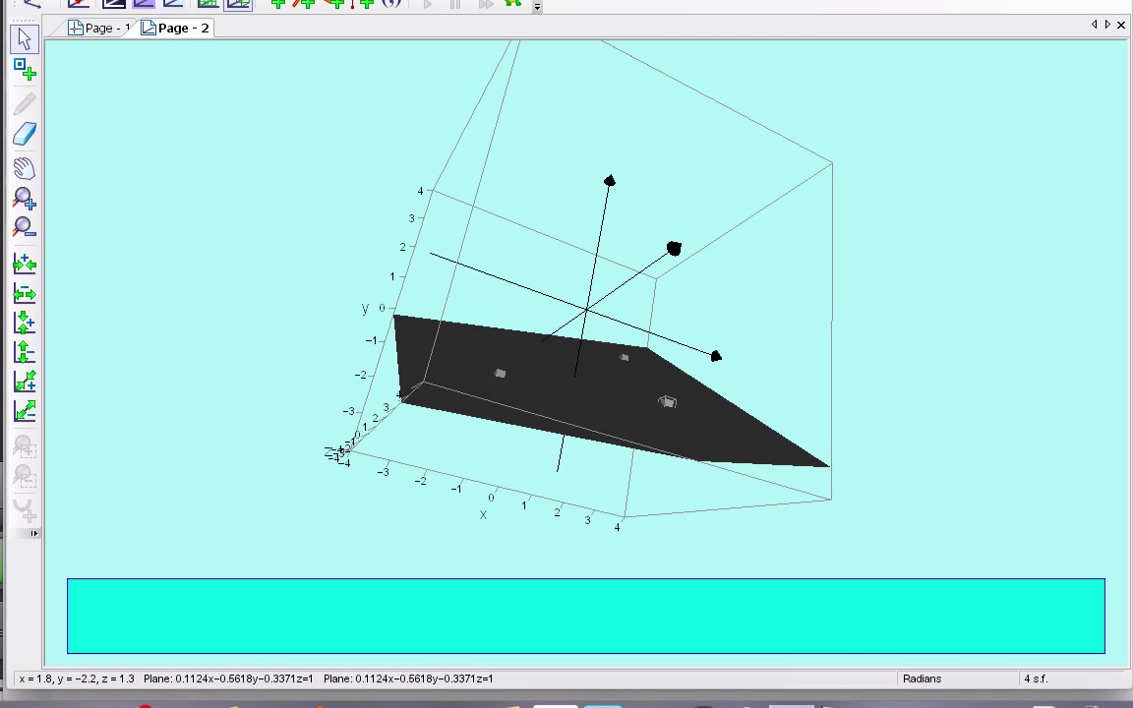
{"action": "left_click", "coordinate": [113, 8]}
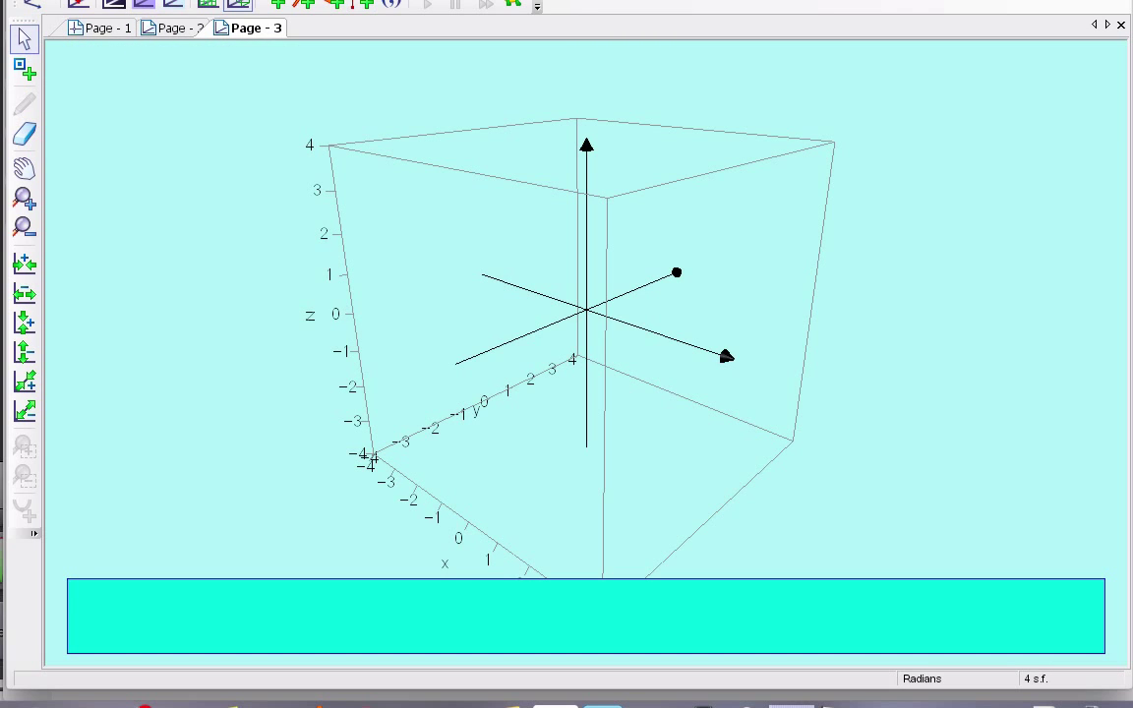
{"action": "left_click", "coordinate": [24, 67]}
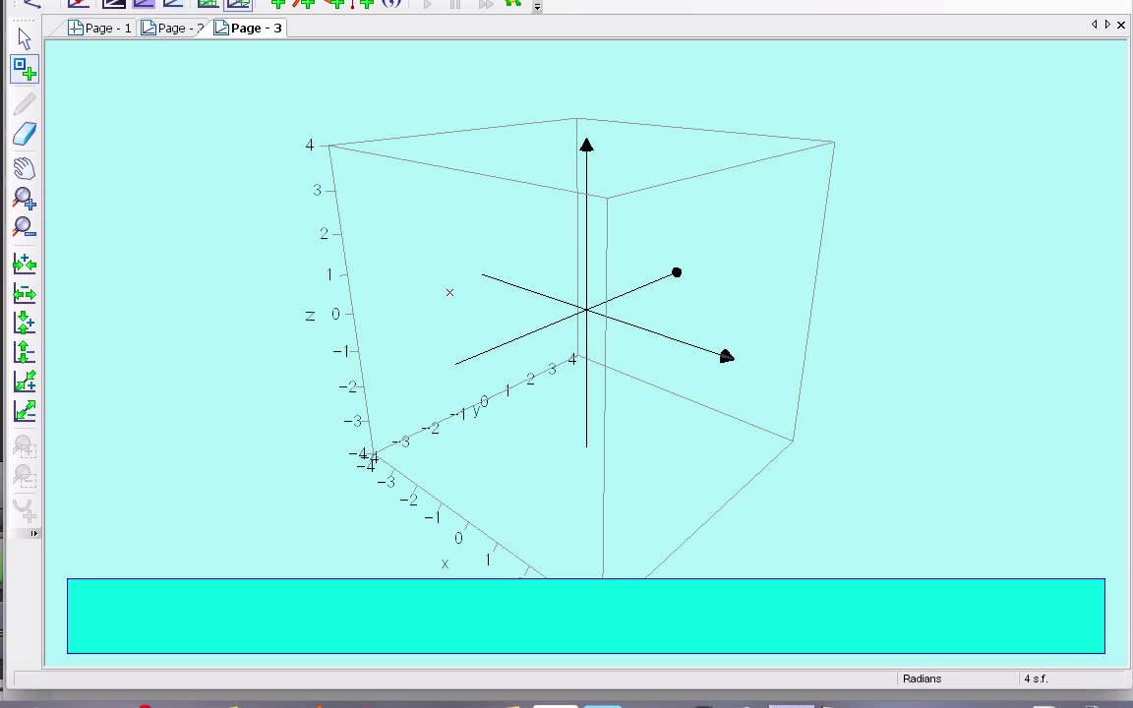
{"action": "left_click", "coordinate": [449, 292]}
{"action": "left_click", "coordinate": [483, 225]}
- Select both points and create a vector from the upper point to the lower one
{"action": "left_click", "coordinate": [23, 38]}
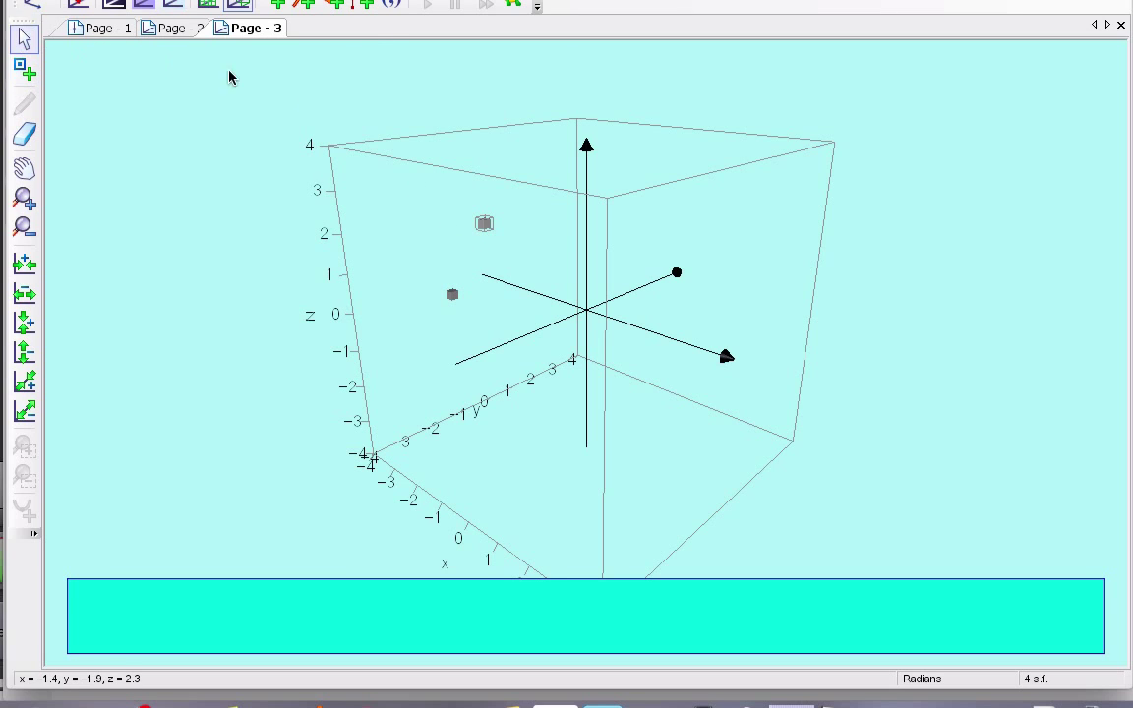
{"action": "left_click", "coordinate": [453, 293]}
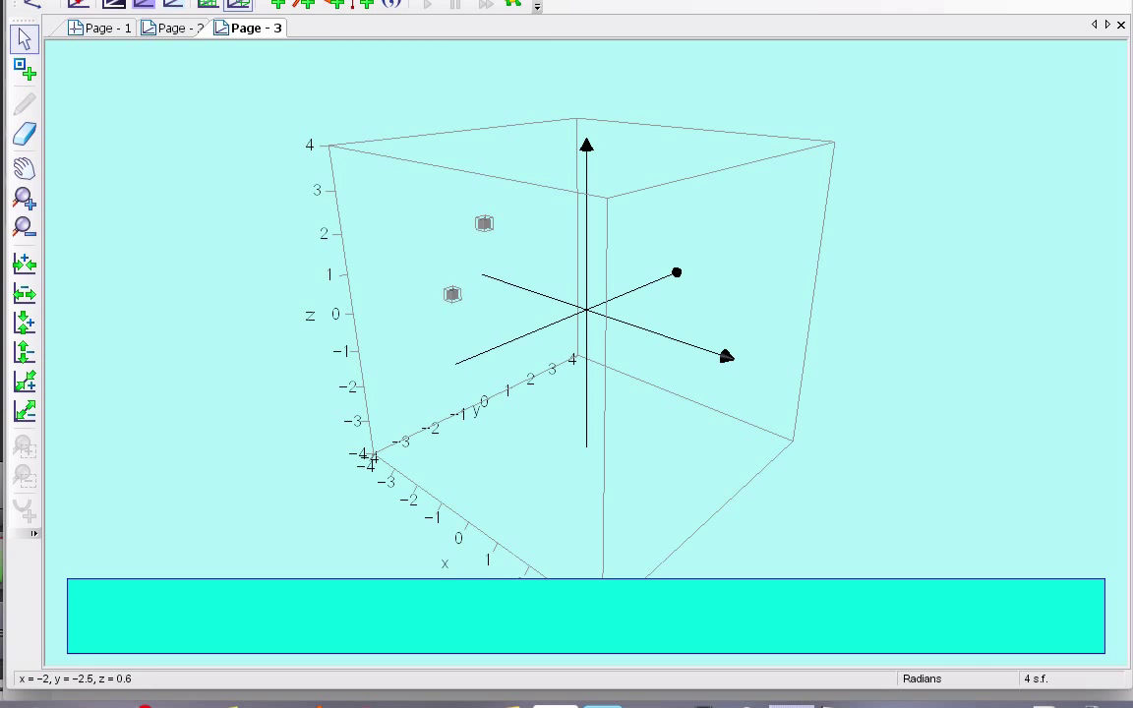
{"action": "right_click", "coordinate": [454, 293]}
{"action": "left_click", "coordinate": [355, 292]}
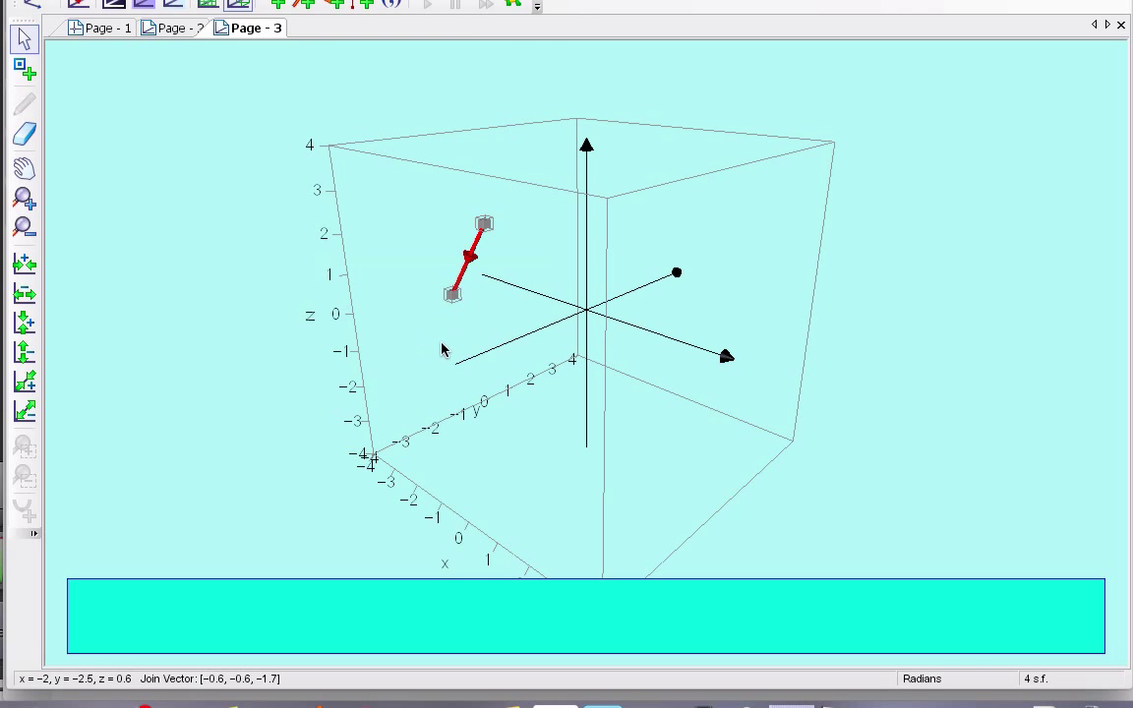
- Place two more points beside the first vector, at about (−0.6, −0.7, 2.1) and (1.3, 0.4, 2.2)
{"action": "left_click", "coordinate": [25, 67]}
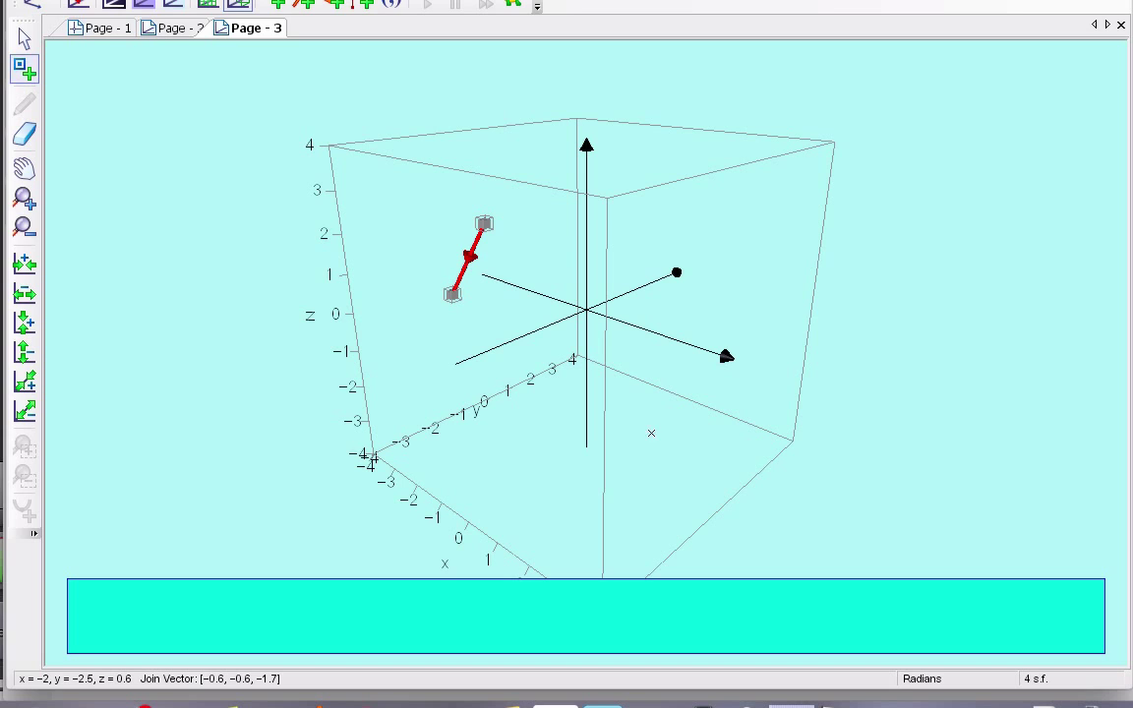
{"action": "left_click", "coordinate": [547, 228]}
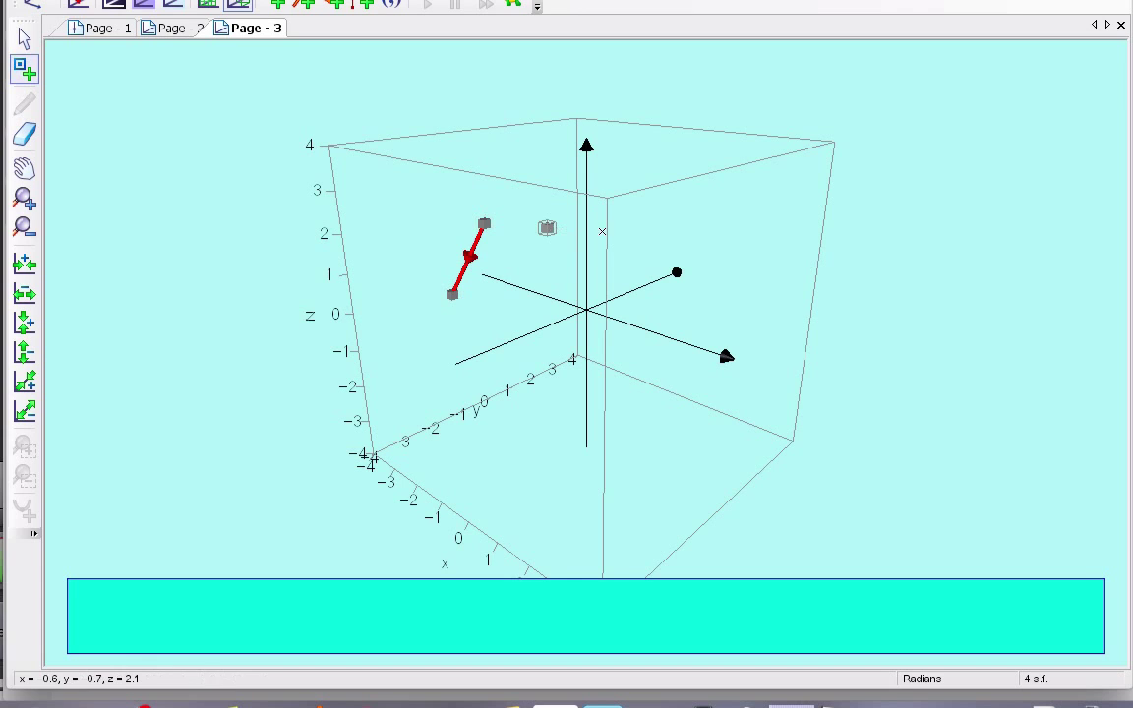
{"action": "left_click", "coordinate": [641, 228]}
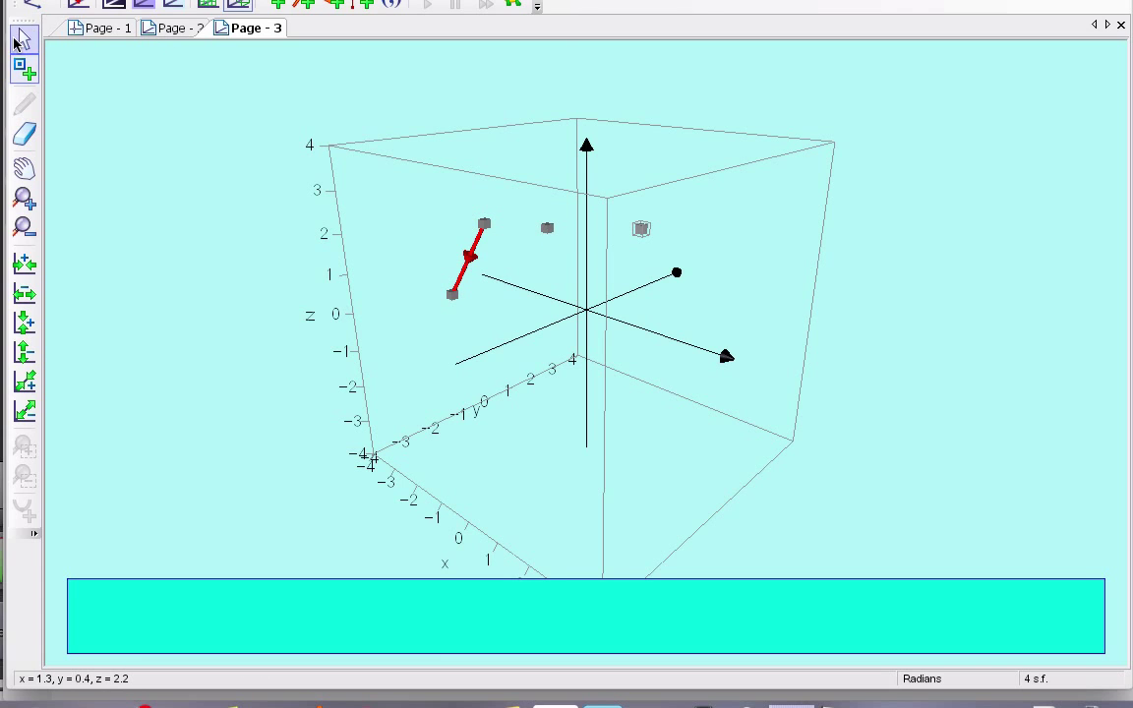
- Create a vector between the two new points and move its end point to about (1.8, 0.7, 1.7)
{"action": "left_click", "coordinate": [24, 38]}
{"action": "left_click", "coordinate": [547, 229]}
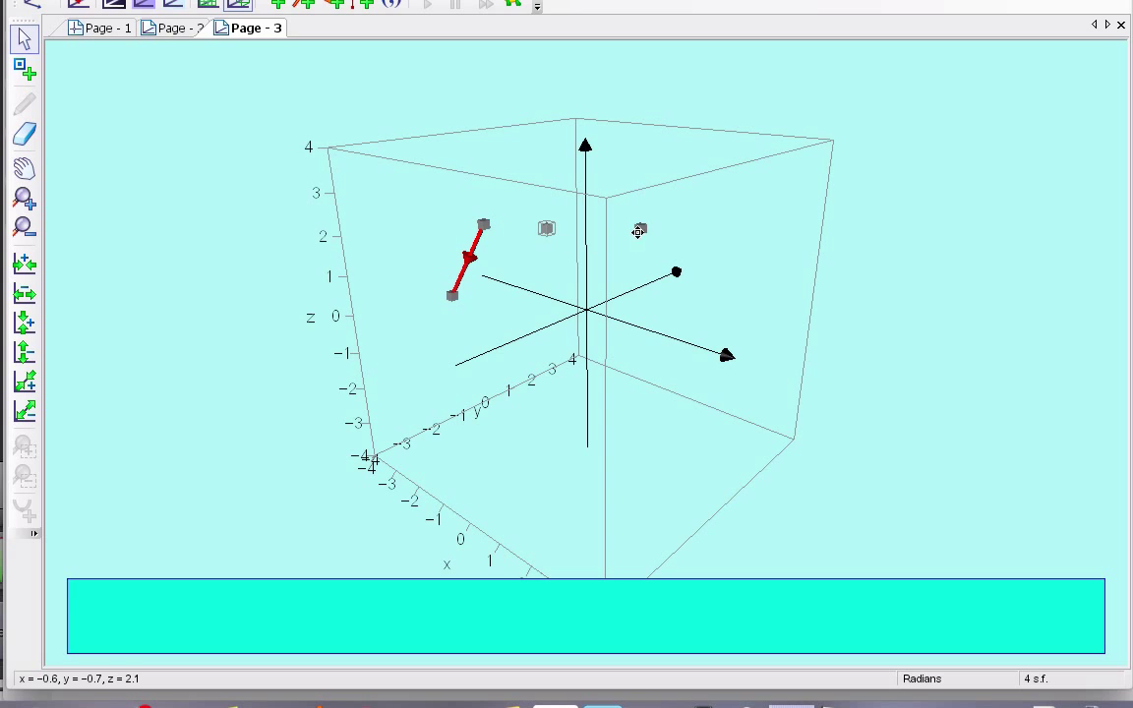
{"action": "left_click", "coordinate": [640, 228], "text": "shift"}
{"action": "right_click", "coordinate": [326, 295]}
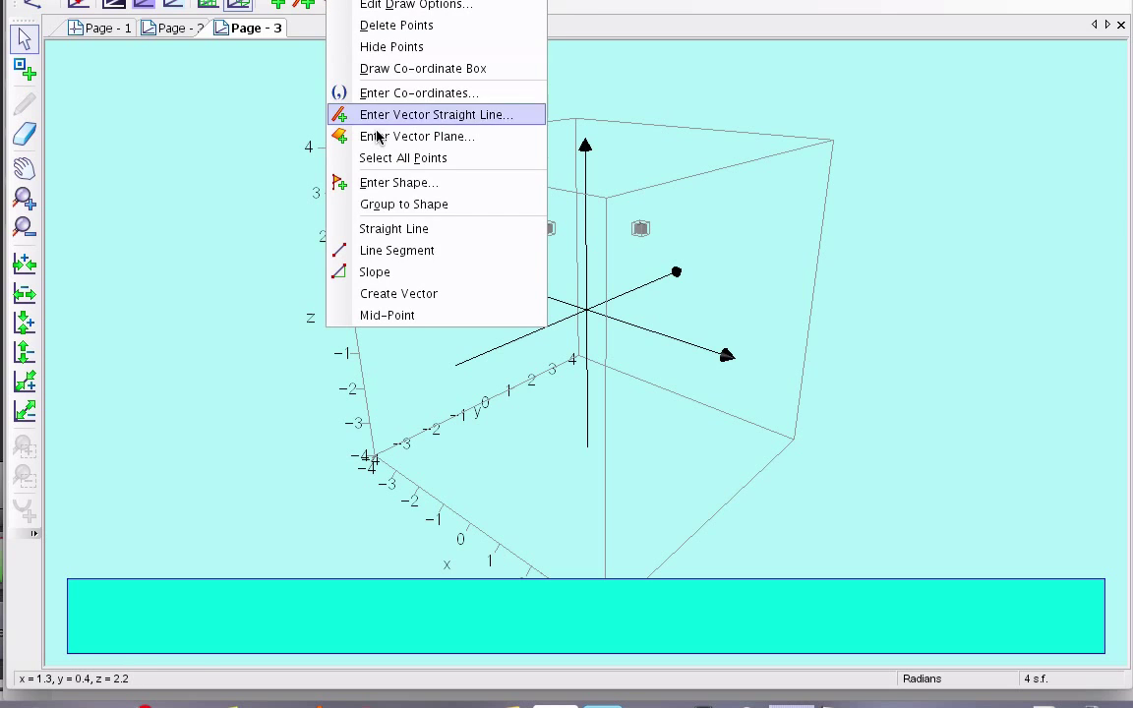
{"action": "left_click", "coordinate": [351, 293]}
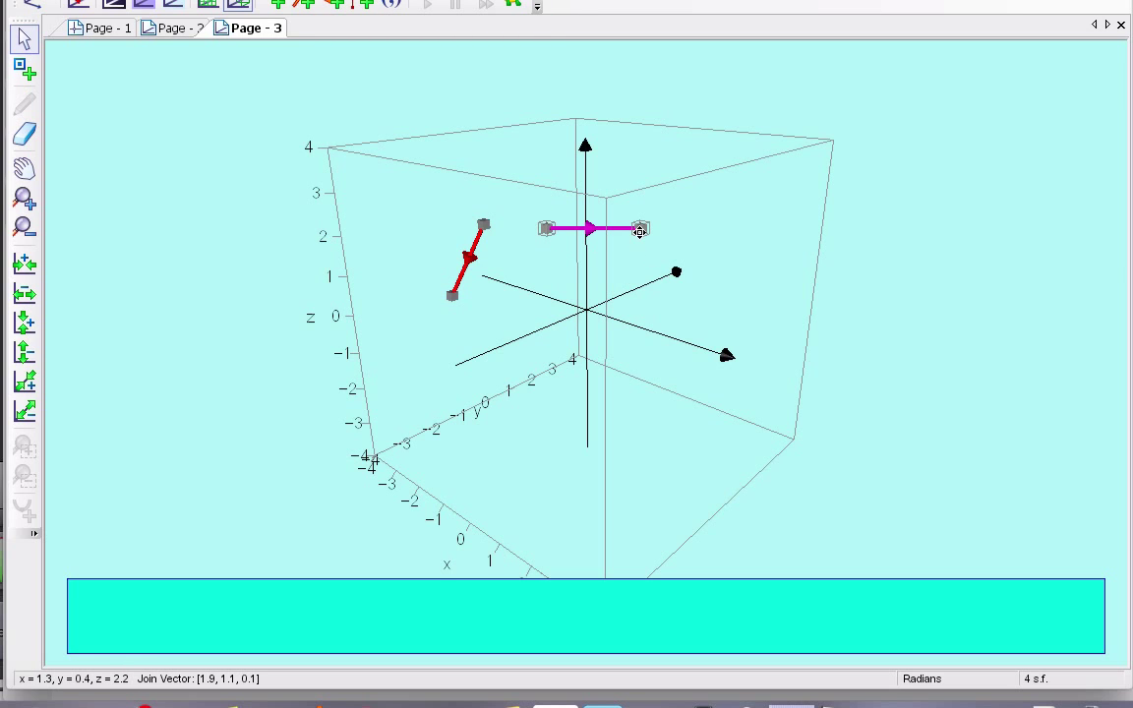
{"action": "left_click_drag", "start_coordinate": [640, 228], "coordinate": [664, 250]}
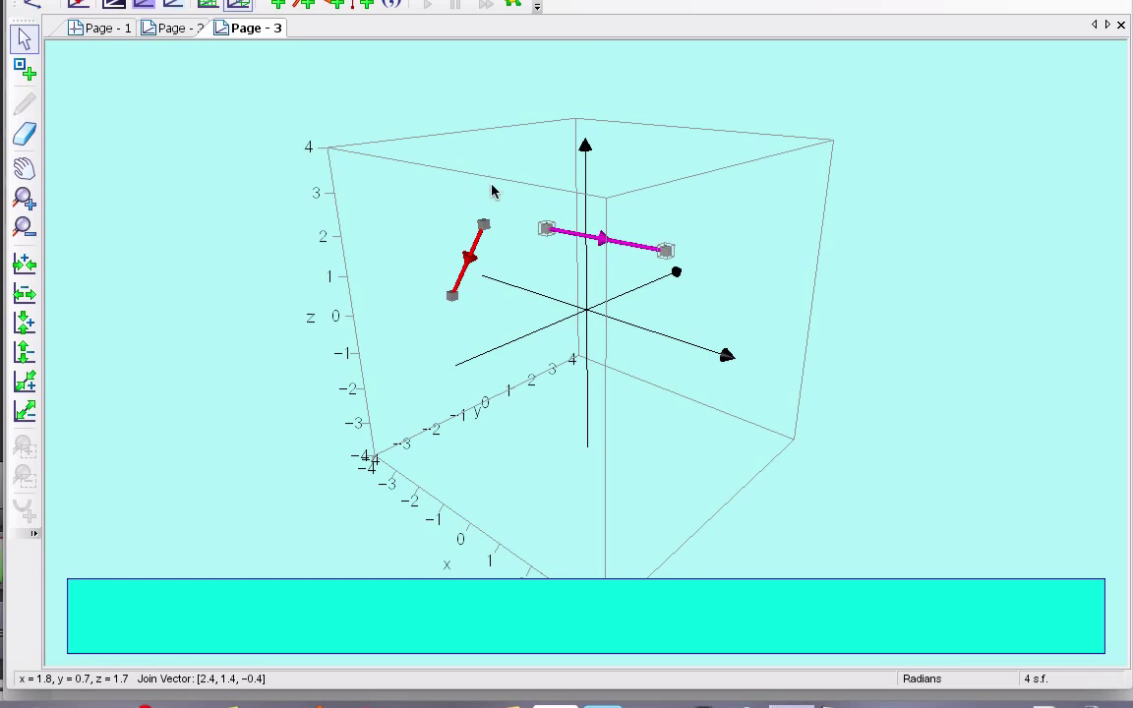
- Place a separate point below the two vectors at about (0.8, −2.7, −2.9)
{"action": "left_click_drag", "start_coordinate": [491, 187], "coordinate": [489, 151]}
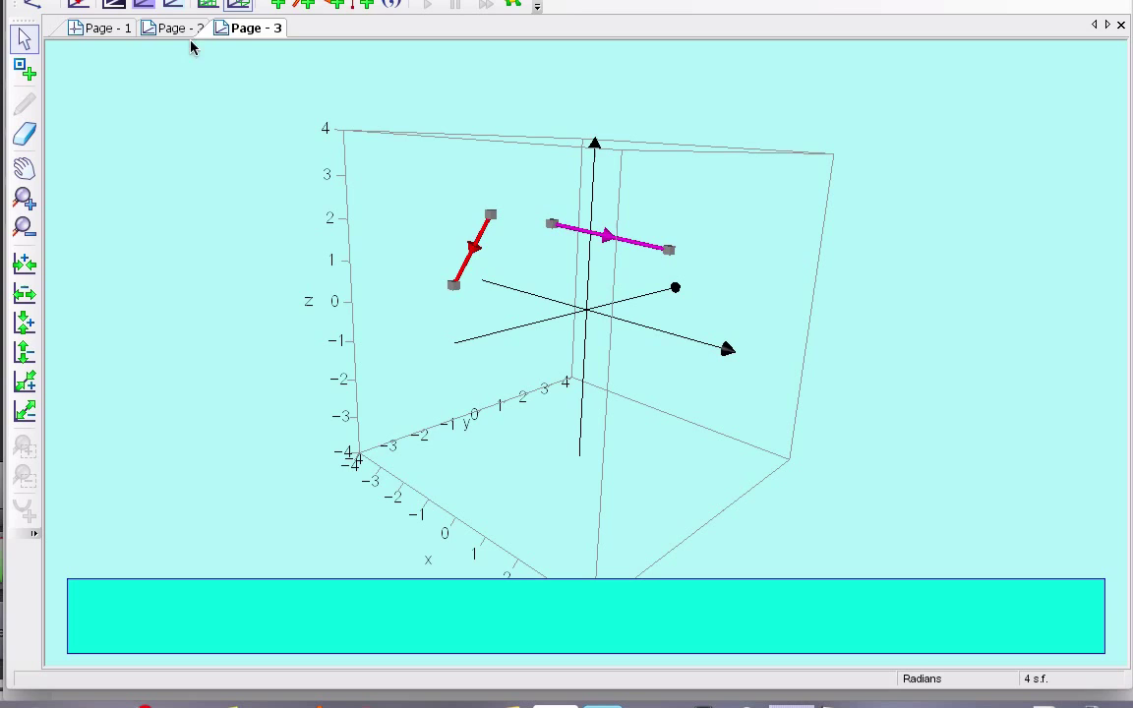
{"action": "left_click", "coordinate": [24, 69]}
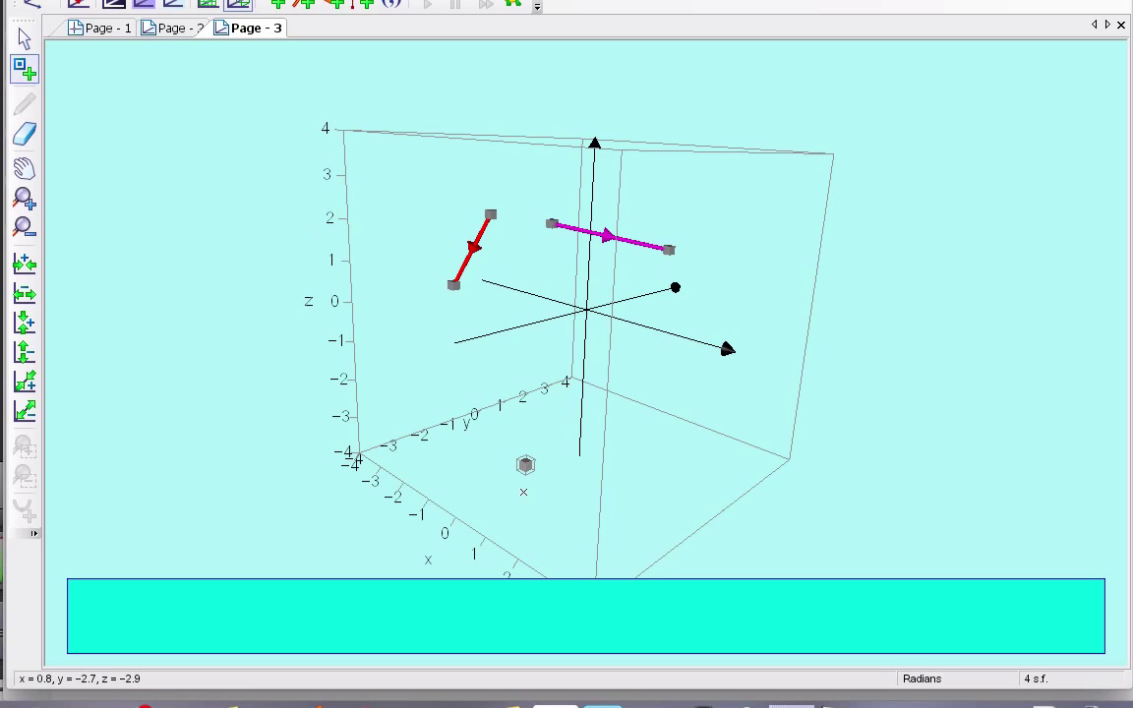
{"action": "left_click", "coordinate": [24, 46]}
- Select the separate point together with both vectors and create the plane they define
{"action": "left_click", "coordinate": [526, 463]}
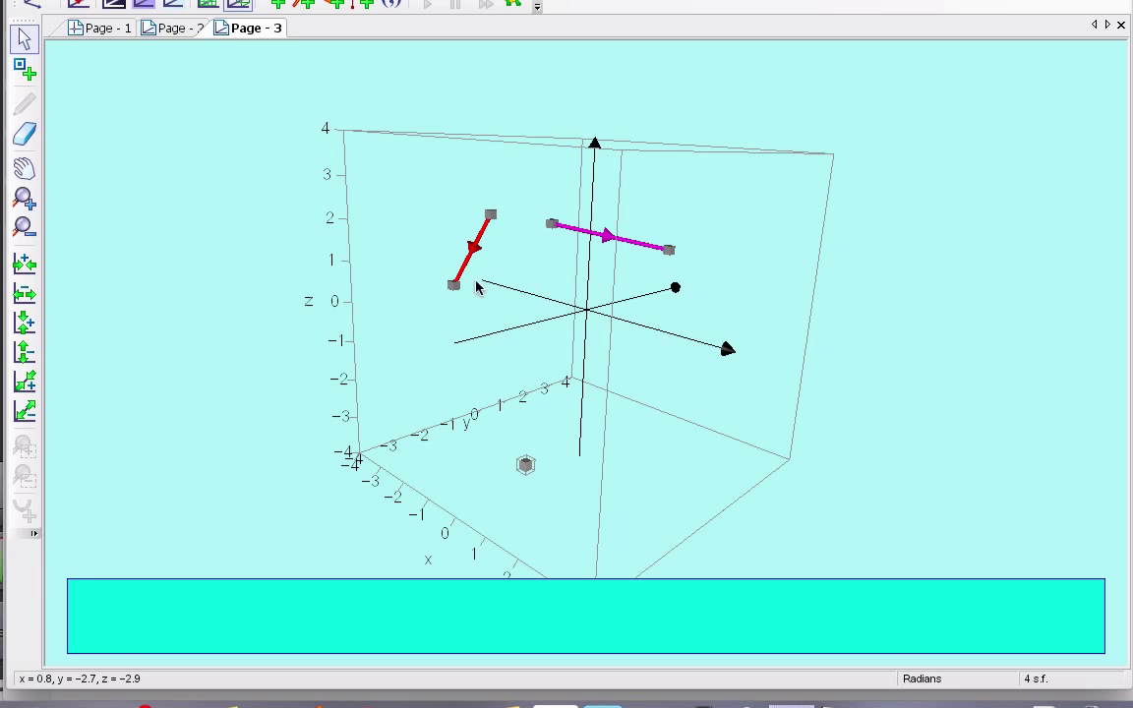
{"action": "left_click", "coordinate": [471, 263], "text": "shift"}
{"action": "left_click", "coordinate": [623, 238], "text": "shift"}
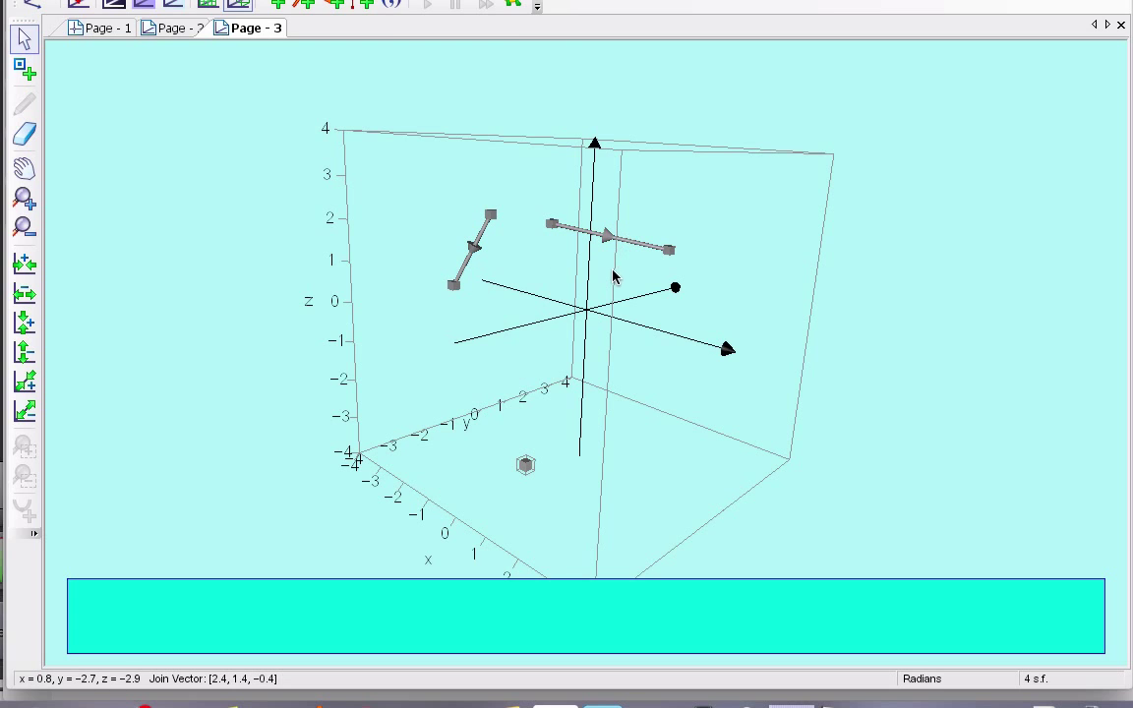
{"action": "left_click", "coordinate": [348, 0]}
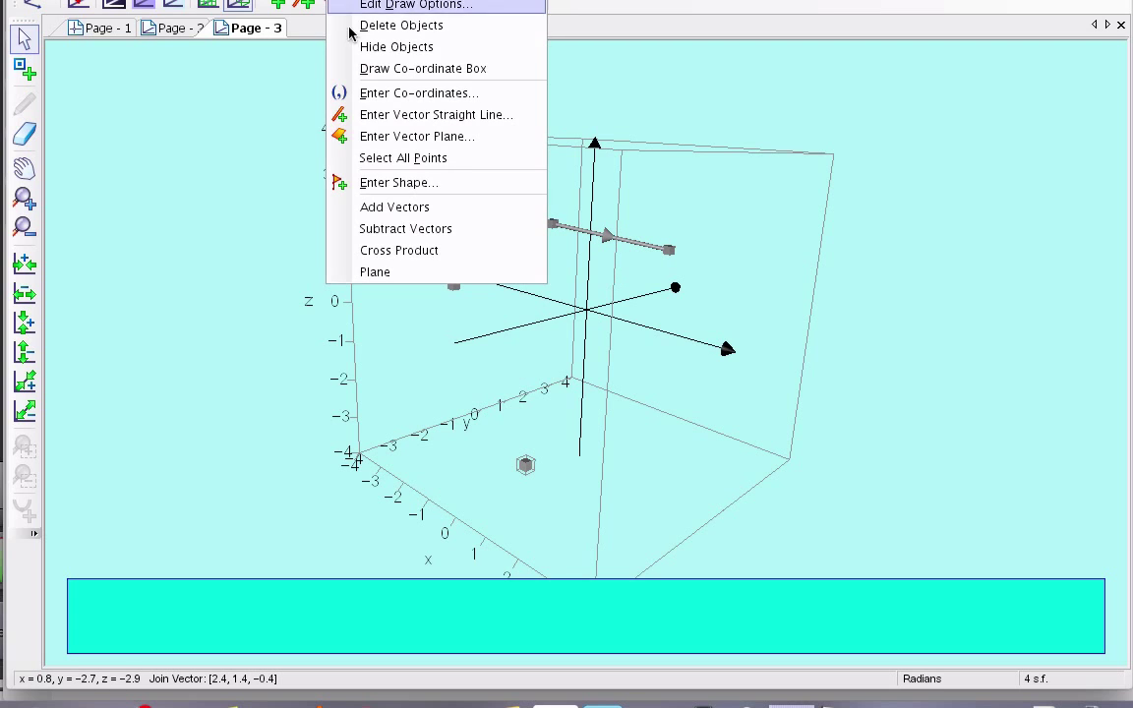
{"action": "left_click", "coordinate": [375, 273]}
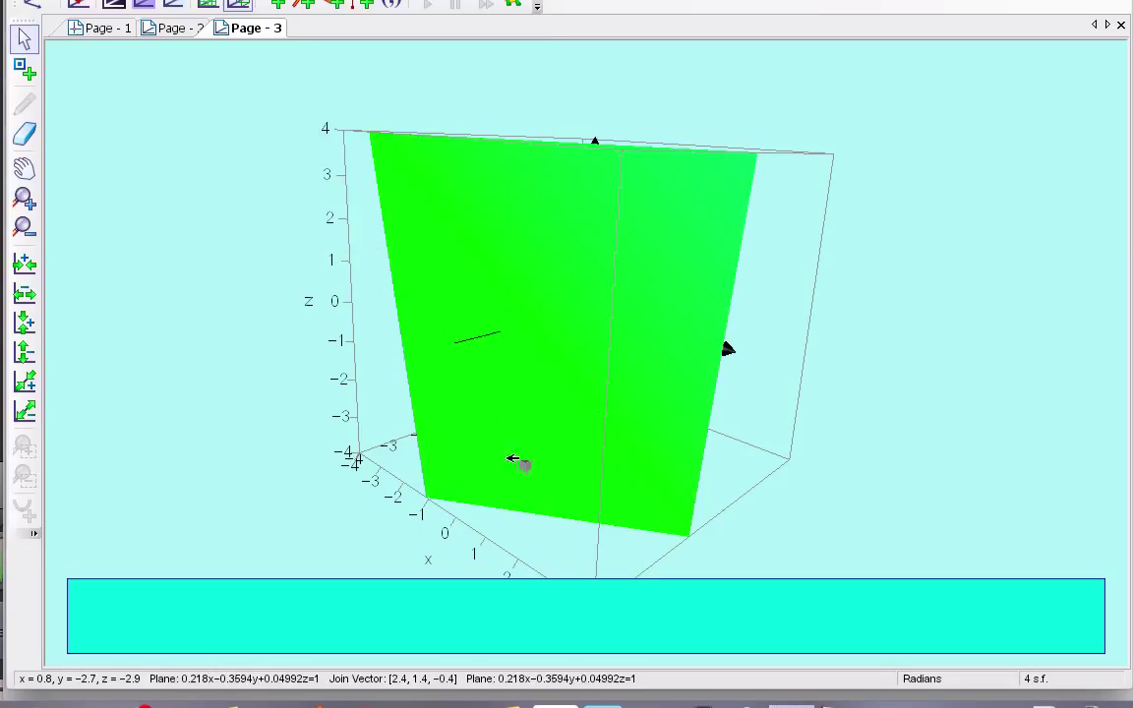
- Move the plane's separate defining point to about (1.6, −2, −2.1) and view the plane against both vectors from several angles
{"action": "left_click_drag", "start_coordinate": [542, 466], "coordinate": [565, 438]}
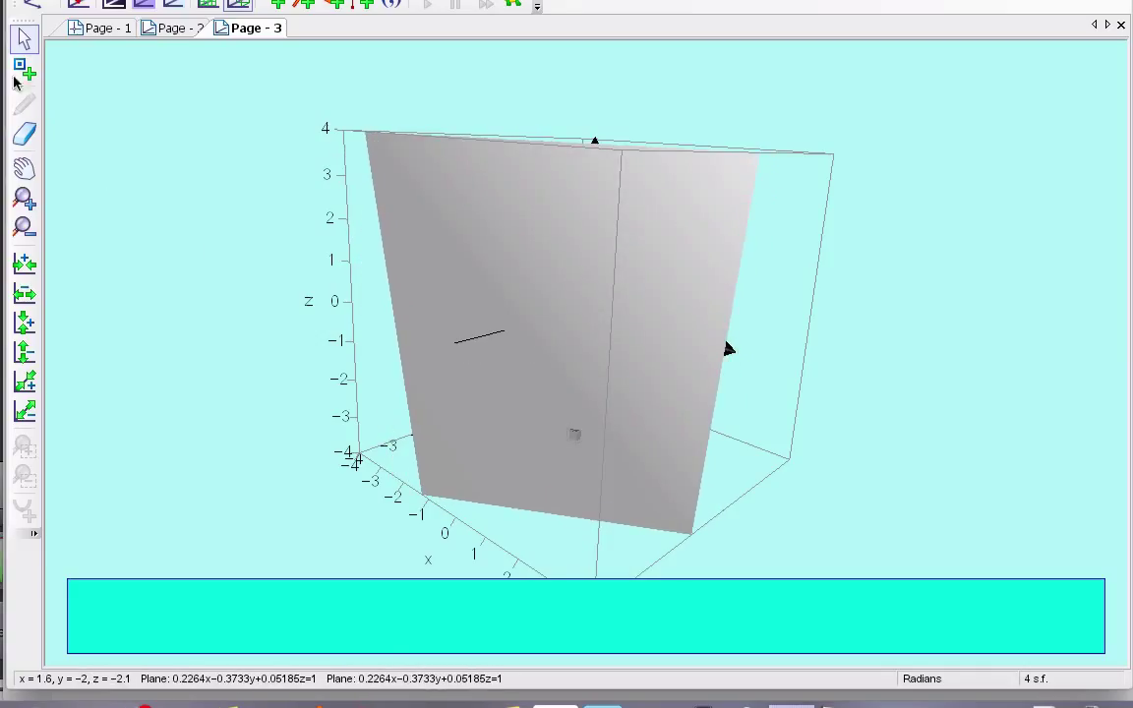
{"action": "left_click", "coordinate": [439, 275]}
{"action": "left_click", "coordinate": [513, 464]}
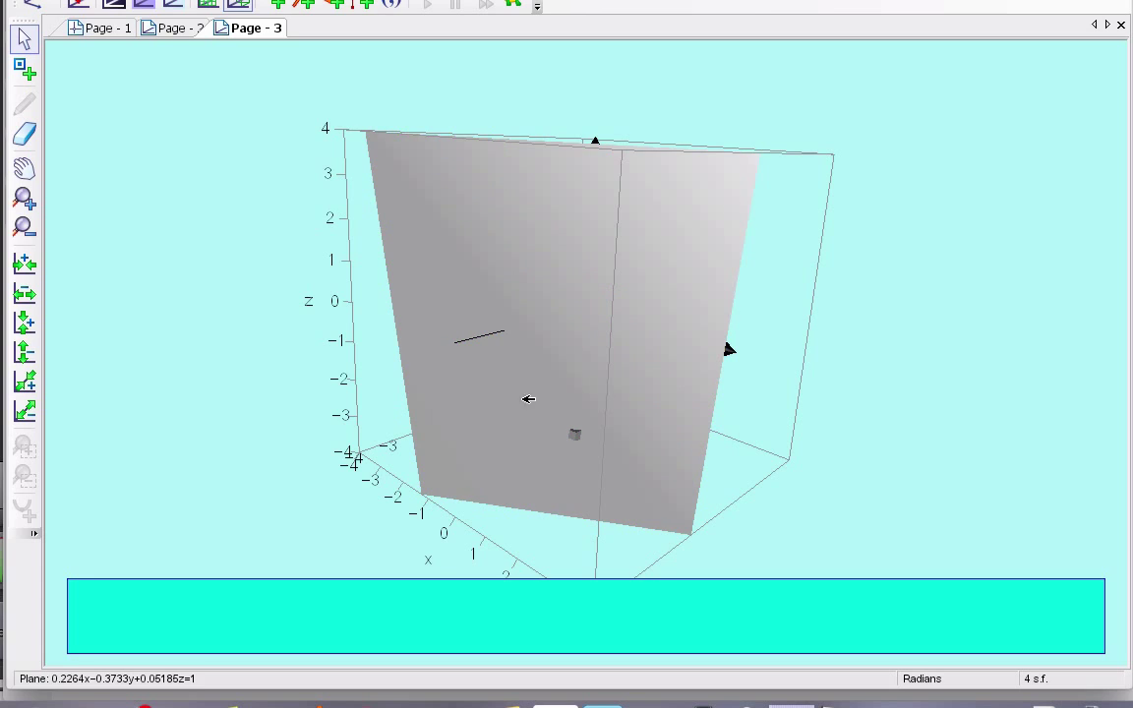
{"action": "left_click_drag", "start_coordinate": [729, 492], "coordinate": [578, 299]}
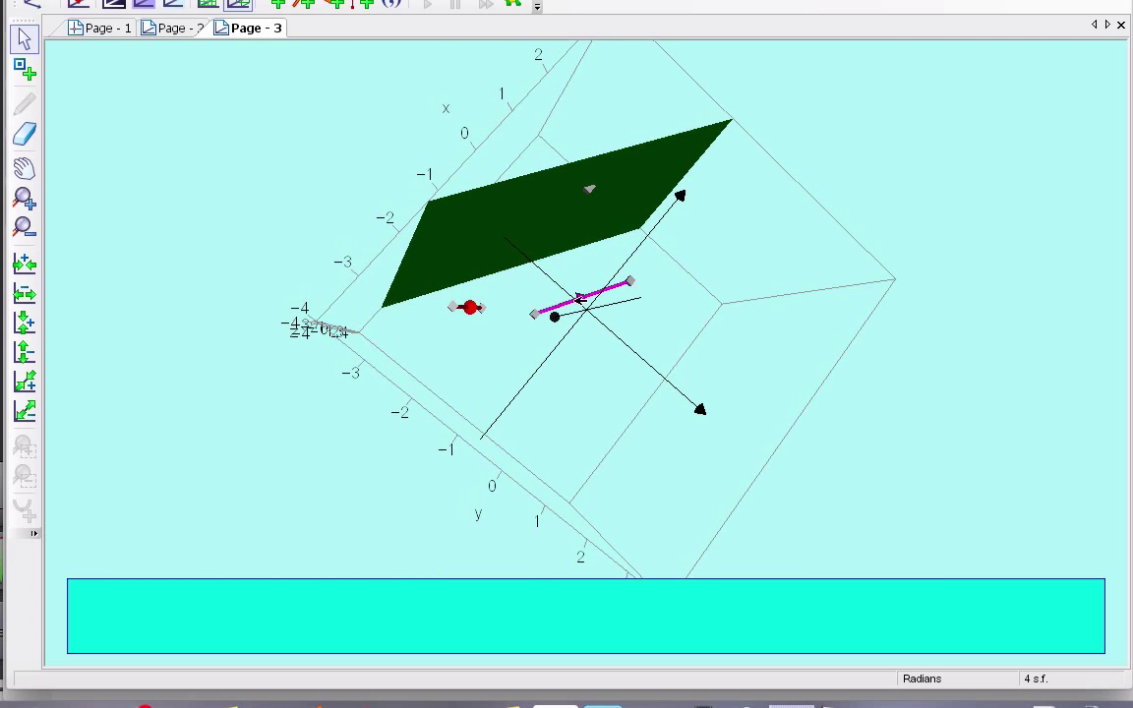
{"action": "left_click_drag", "start_coordinate": [515, 355], "coordinate": [599, 274]}
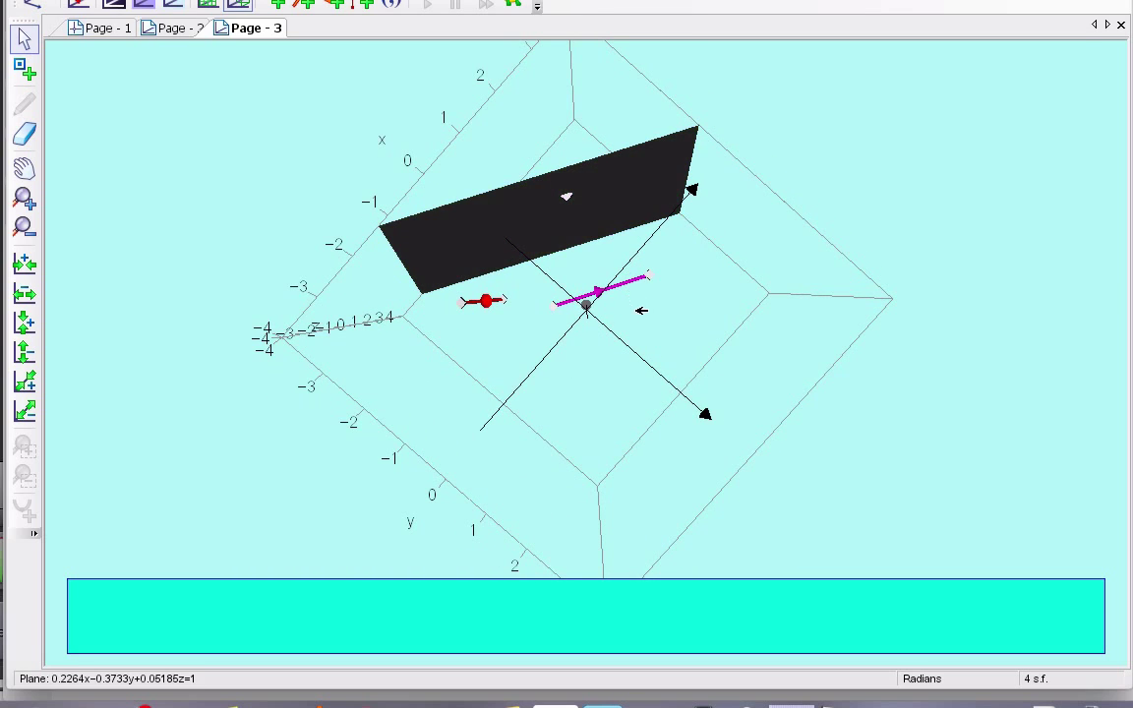
{"action": "left_click_drag", "start_coordinate": [693, 281], "coordinate": [594, 278]}
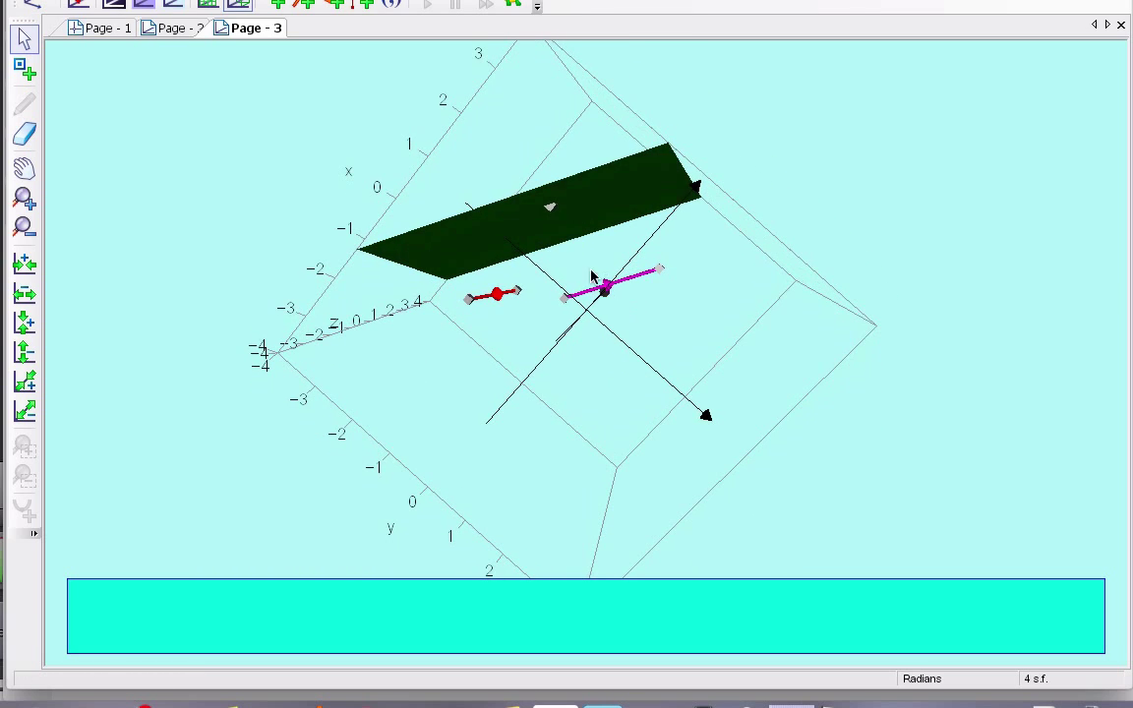
{"action": "left_click_drag", "start_coordinate": [551, 364], "coordinate": [608, 327]}
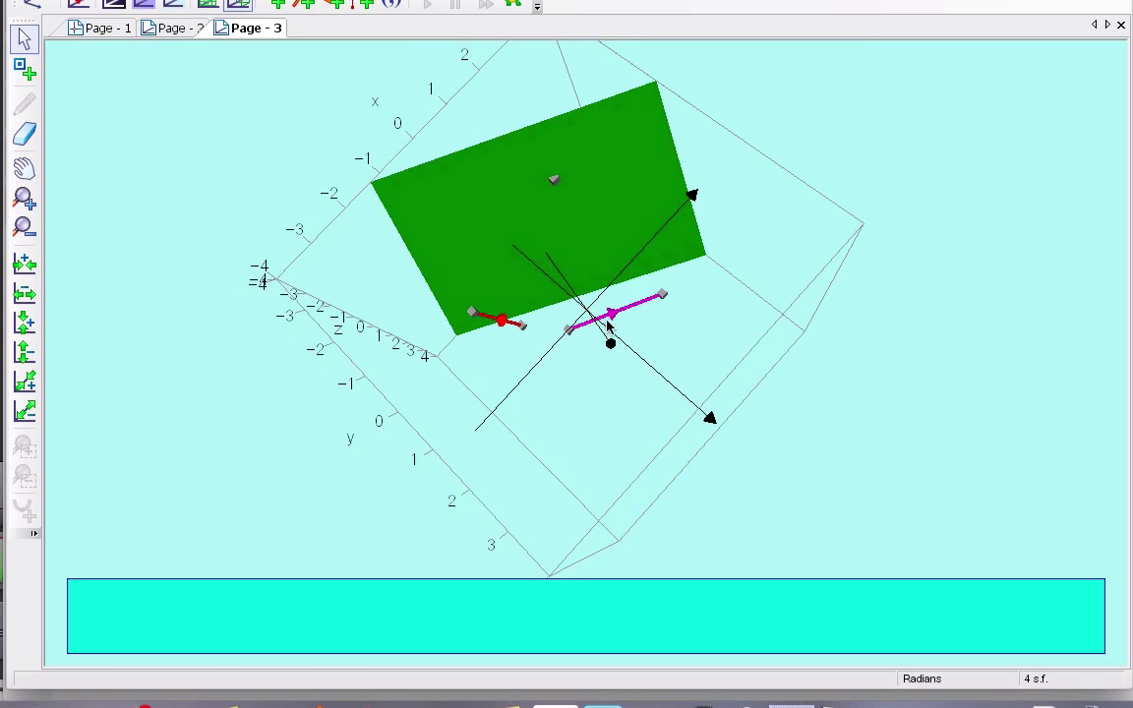
- Compare the two vectors with the plane seen almost edge-on and move its separate point to about (2.7, −1.7, −2.1)
{"action": "left_click", "coordinate": [608, 316]}
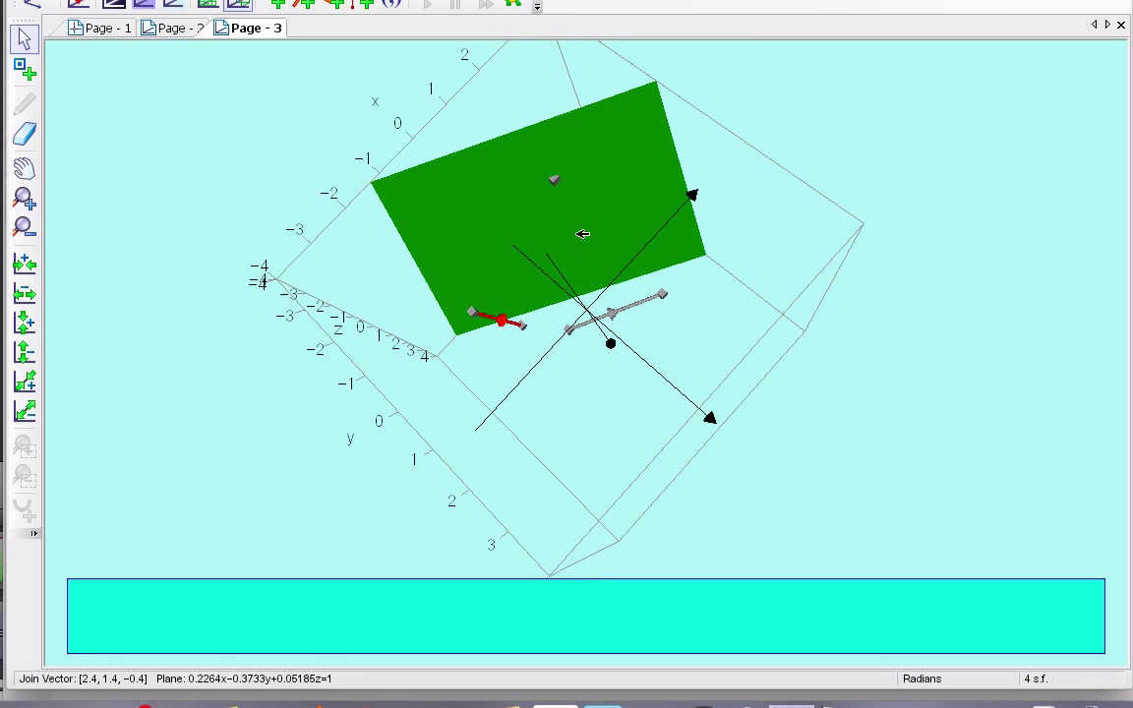
{"action": "left_click_drag", "start_coordinate": [670, 351], "coordinate": [522, 333]}
{"action": "left_click", "coordinate": [531, 331]}
{"action": "left_click", "coordinate": [525, 330]}
{"action": "left_click_drag", "start_coordinate": [721, 304], "coordinate": [596, 245]}
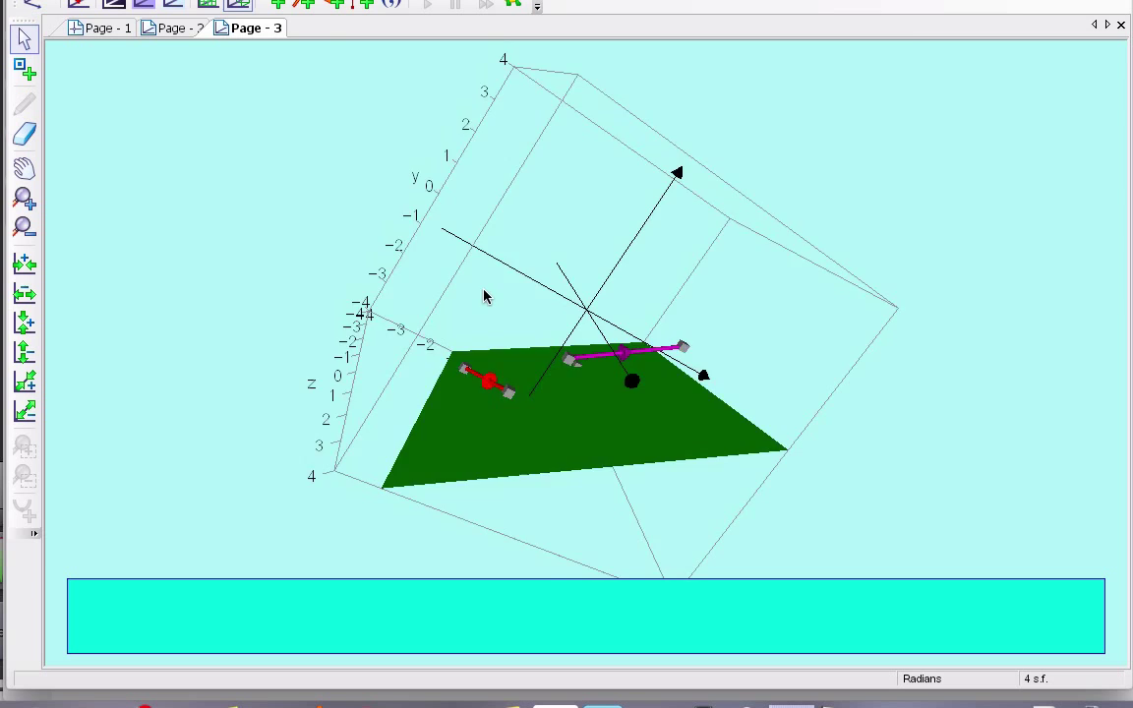
{"action": "left_click_drag", "start_coordinate": [438, 265], "coordinate": [576, 418]}
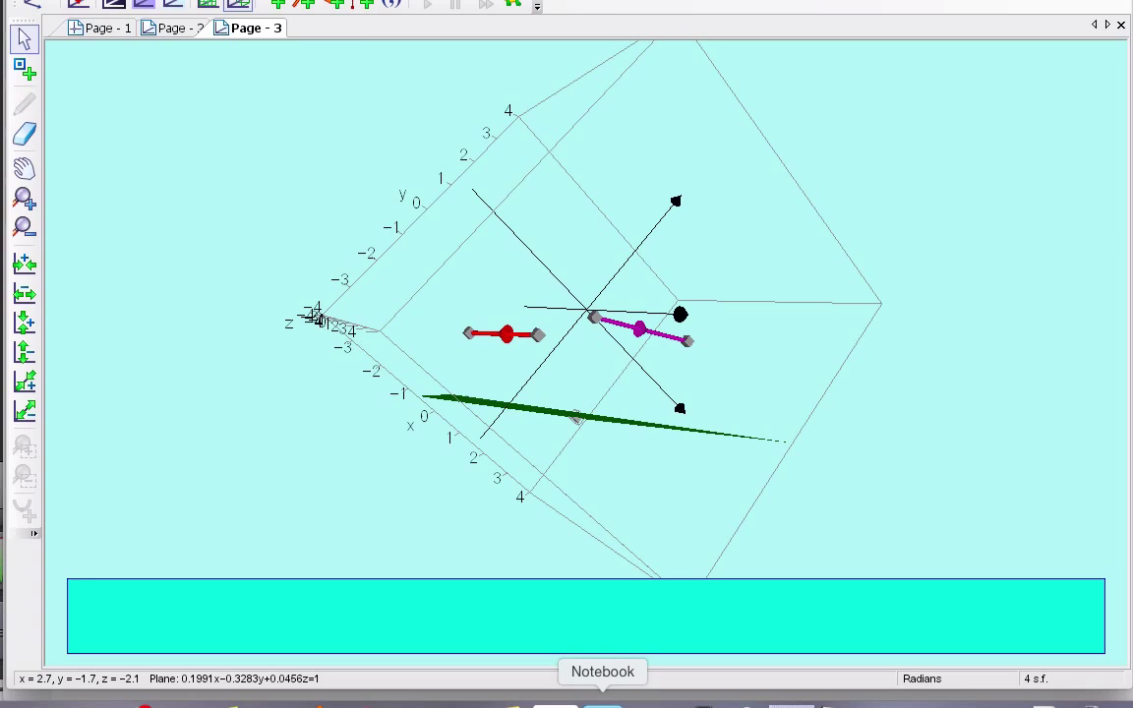
- Switch to the Notebook lesson and uncover the third description, a vector perpendicular to the plane at a given distance from the origin
{"action": "left_click", "coordinate": [603, 701]}
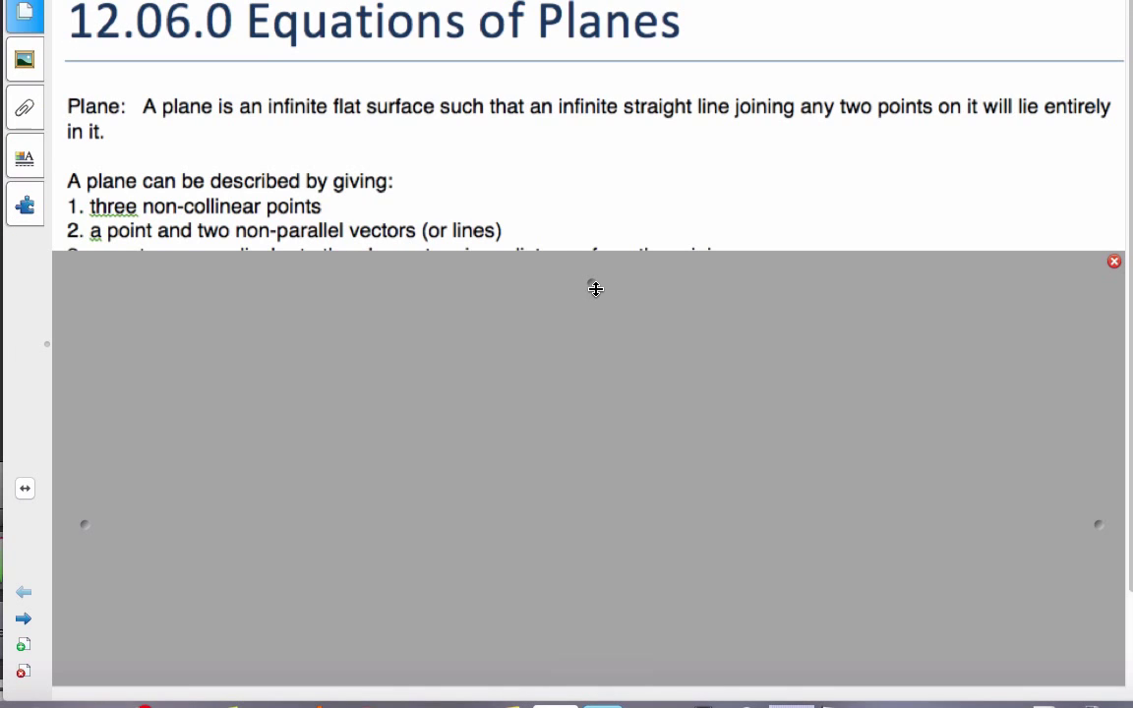
{"action": "left_click_drag", "start_coordinate": [593, 287], "coordinate": [598, 310]}
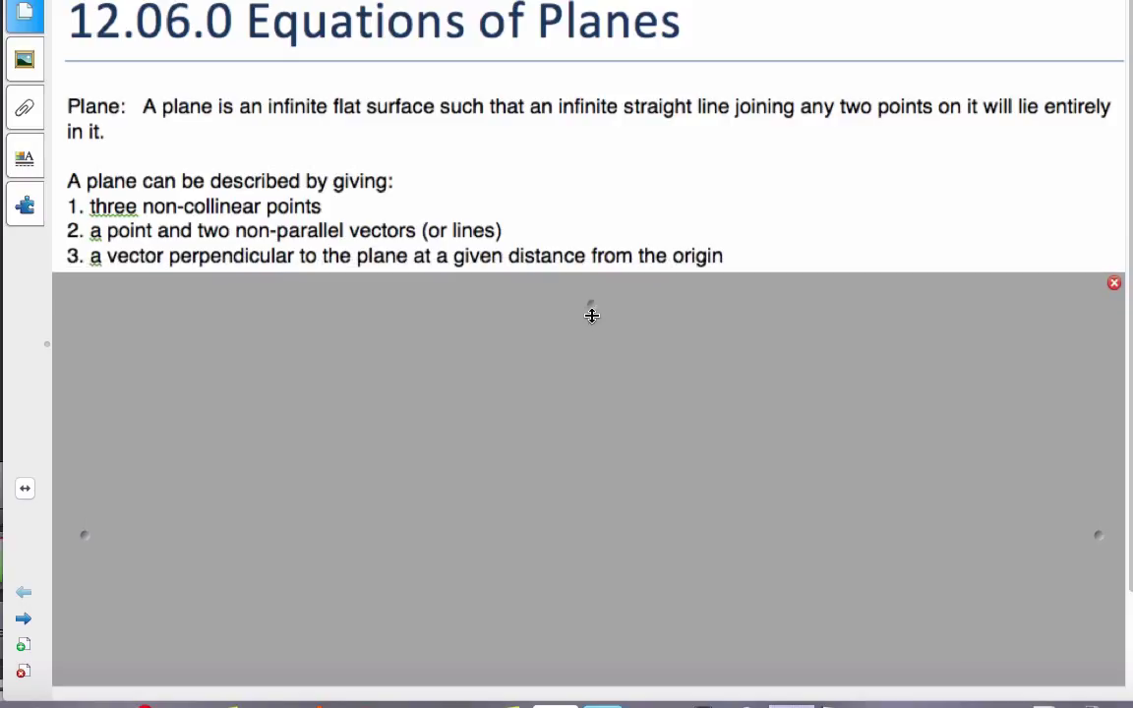
{"action": "left_click_drag", "start_coordinate": [593, 316], "coordinate": [592, 315]}
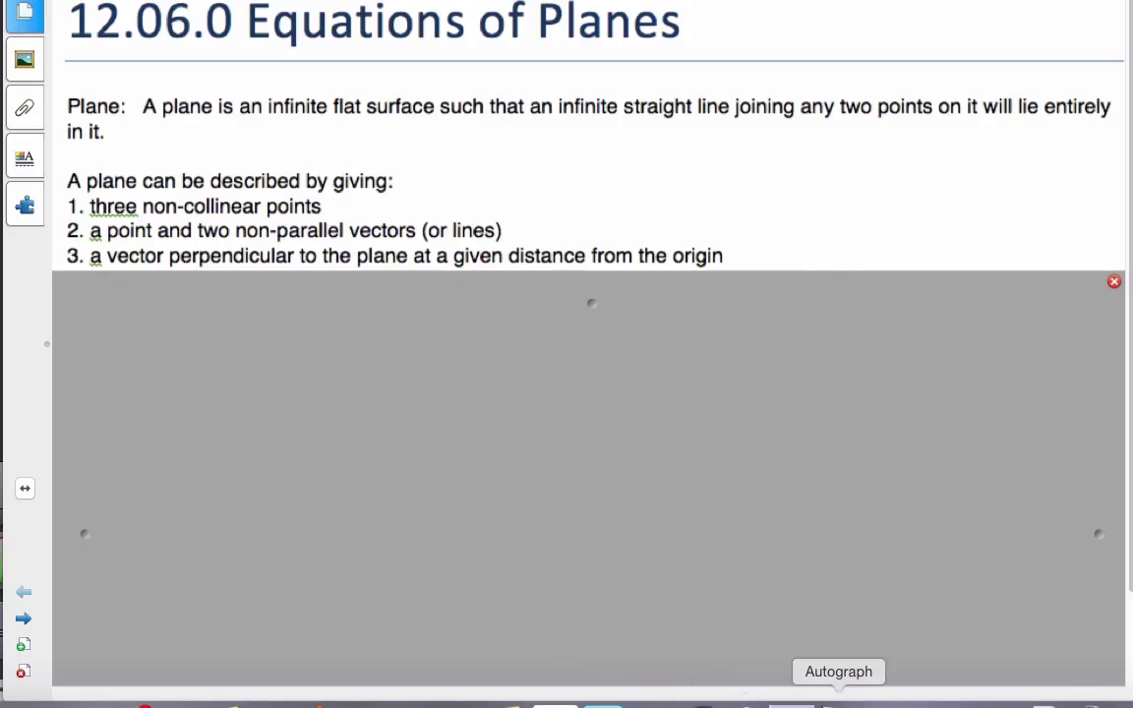
- Switch to Autograph and, on a new 3D page, place points at the origin (0, 0, 0) and at about (1.1, 0.3, 1.6)
{"action": "left_click", "coordinate": [839, 697]}
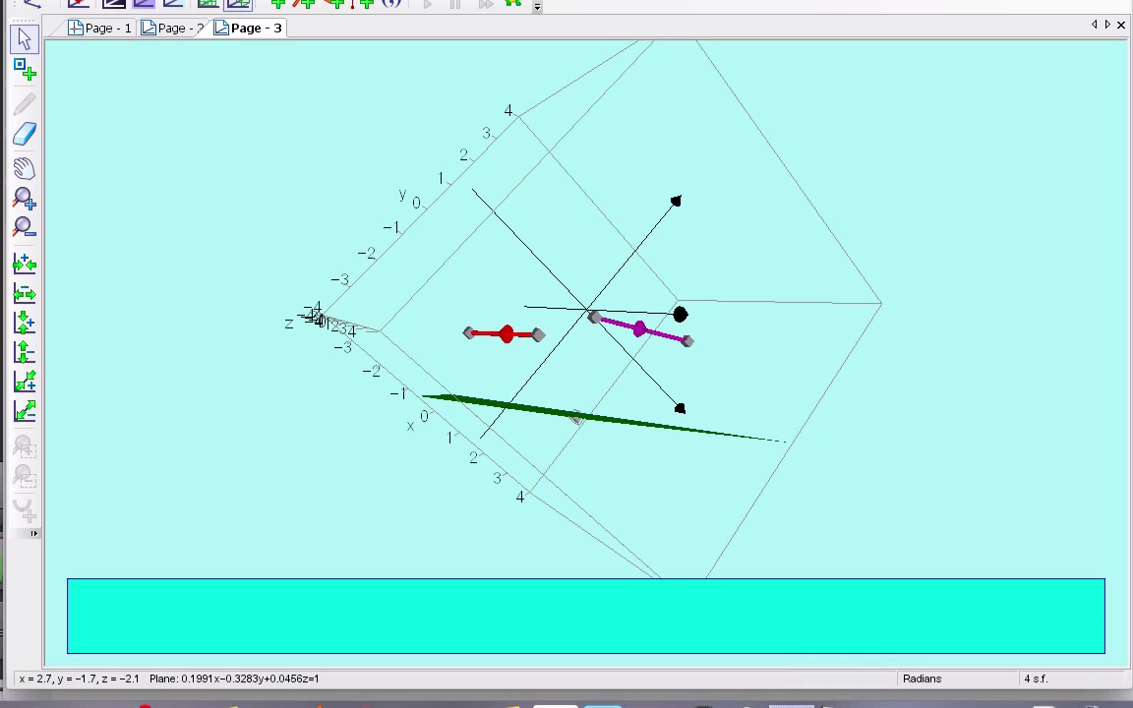
{"action": "left_click", "coordinate": [141, 5]}
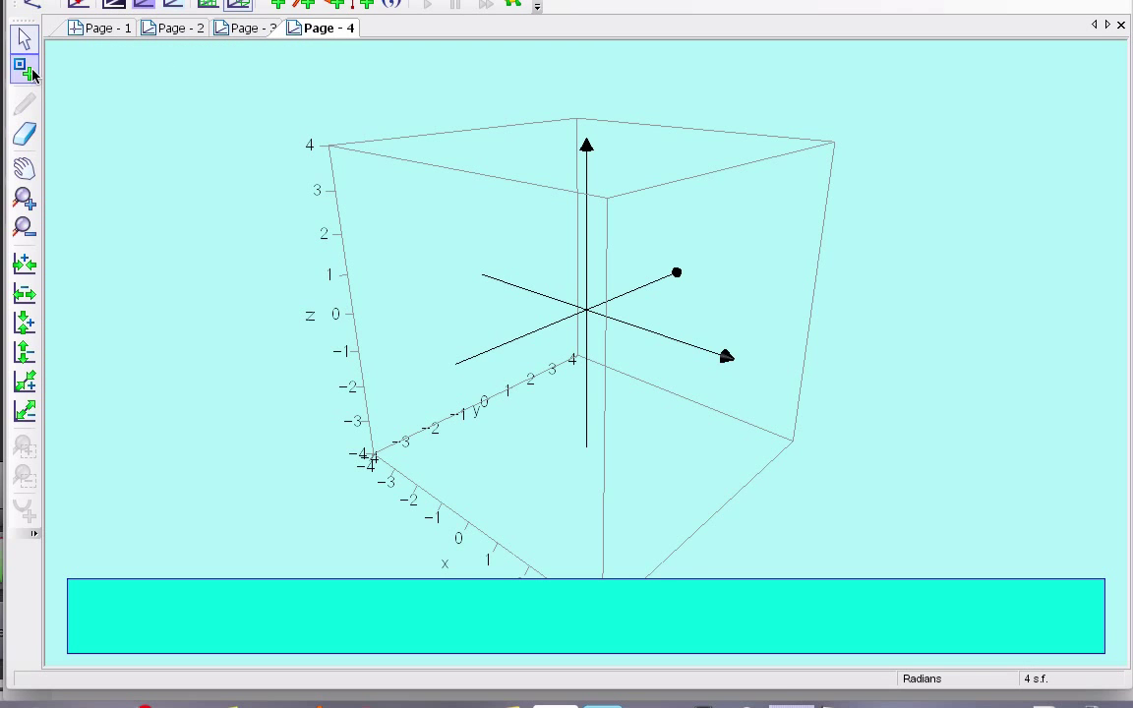
{"action": "left_click", "coordinate": [25, 69]}
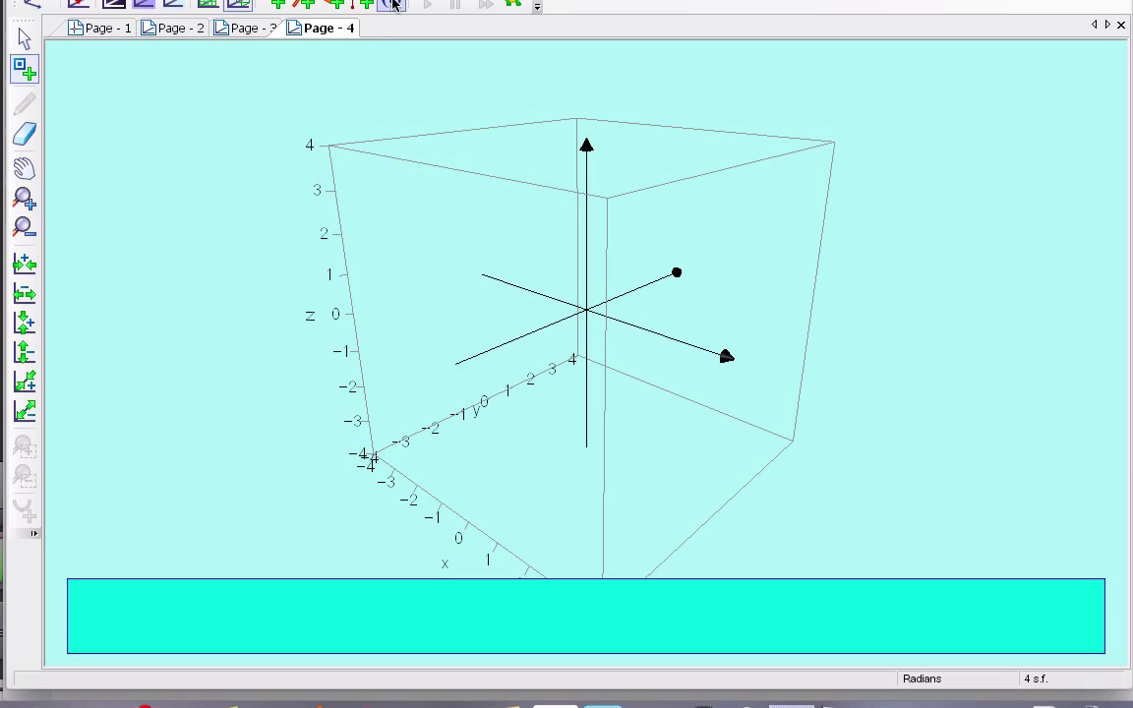
{"action": "left_click", "coordinate": [248, 108]}
{"action": "left_click", "coordinate": [116, 183]}
{"action": "left_click", "coordinate": [630, 253]}
- Select the origin point and the second point together and create the vector between them
{"action": "left_click", "coordinate": [24, 38]}
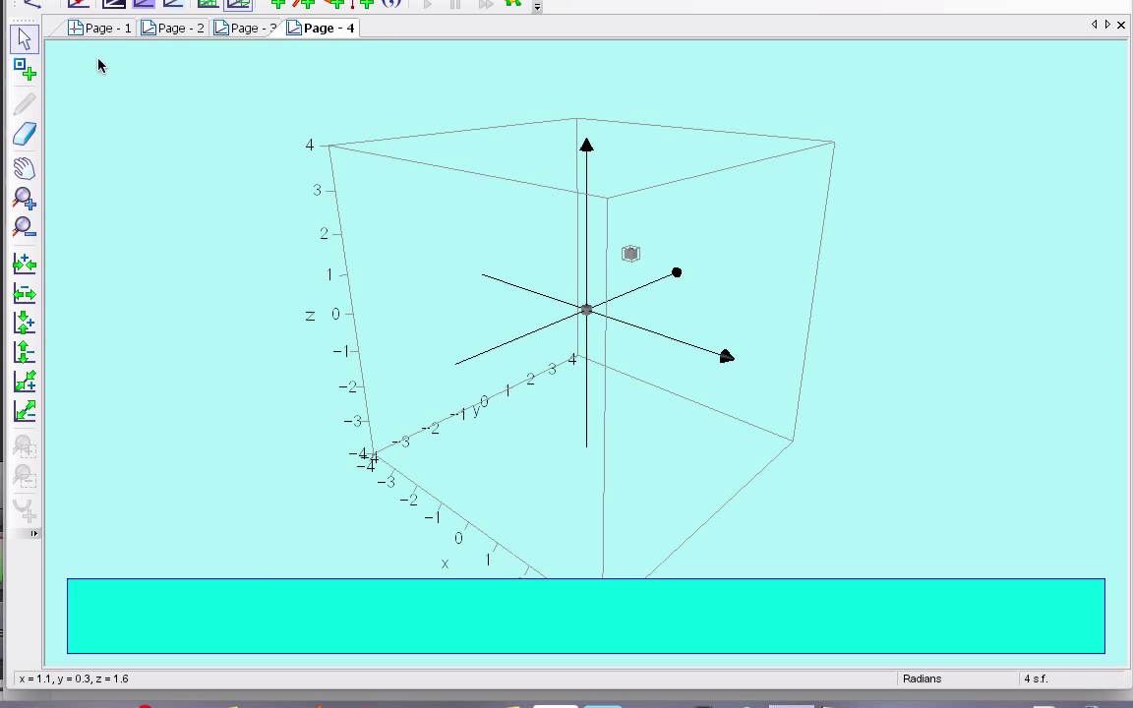
{"action": "left_click", "coordinate": [588, 309]}
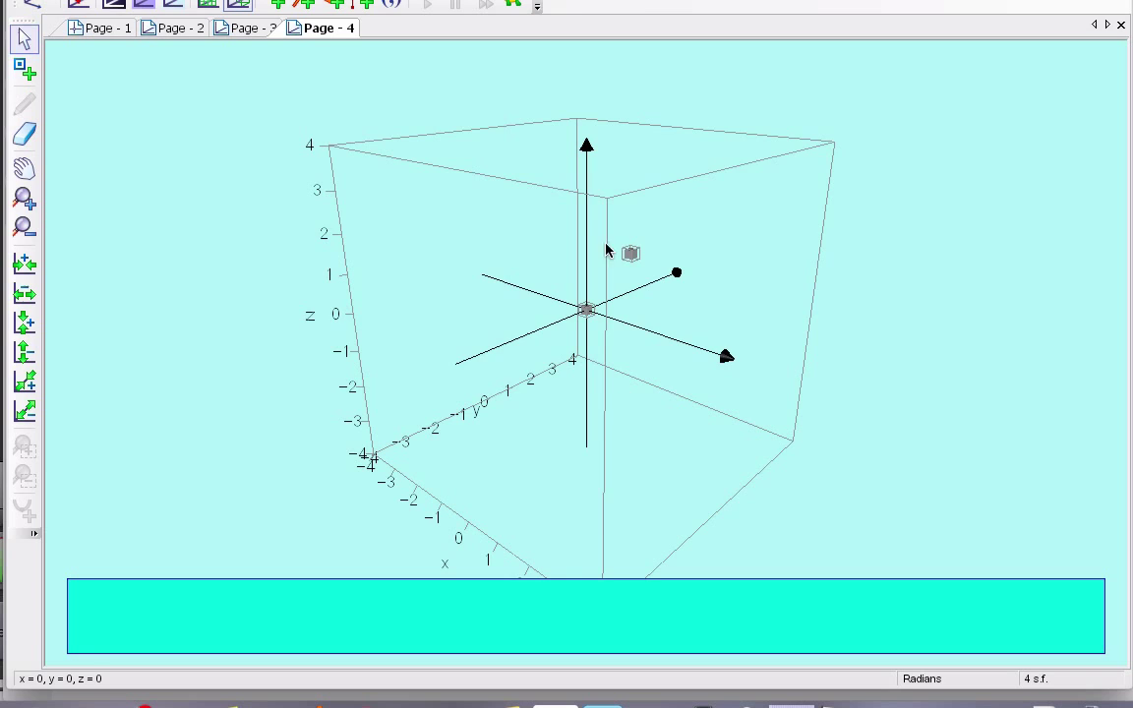
{"action": "left_click_drag", "start_coordinate": [533, 228], "coordinate": [593, 303]}
{"action": "left_click", "coordinate": [630, 254]}
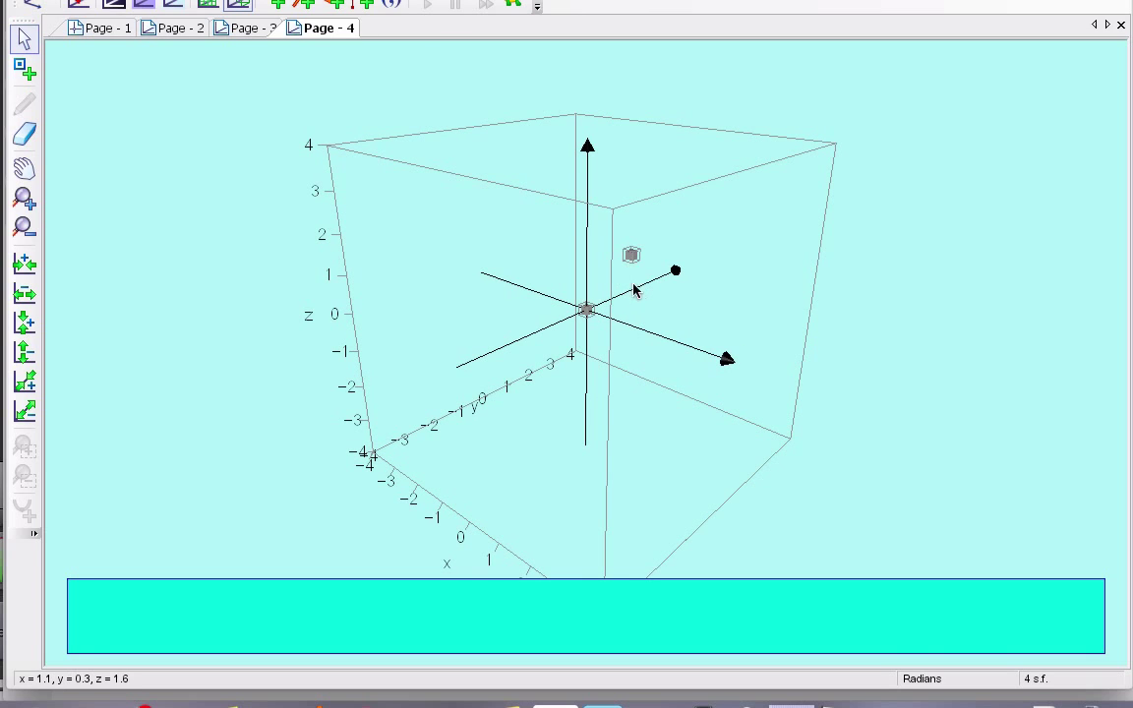
{"action": "left_click", "coordinate": [247, 0]}
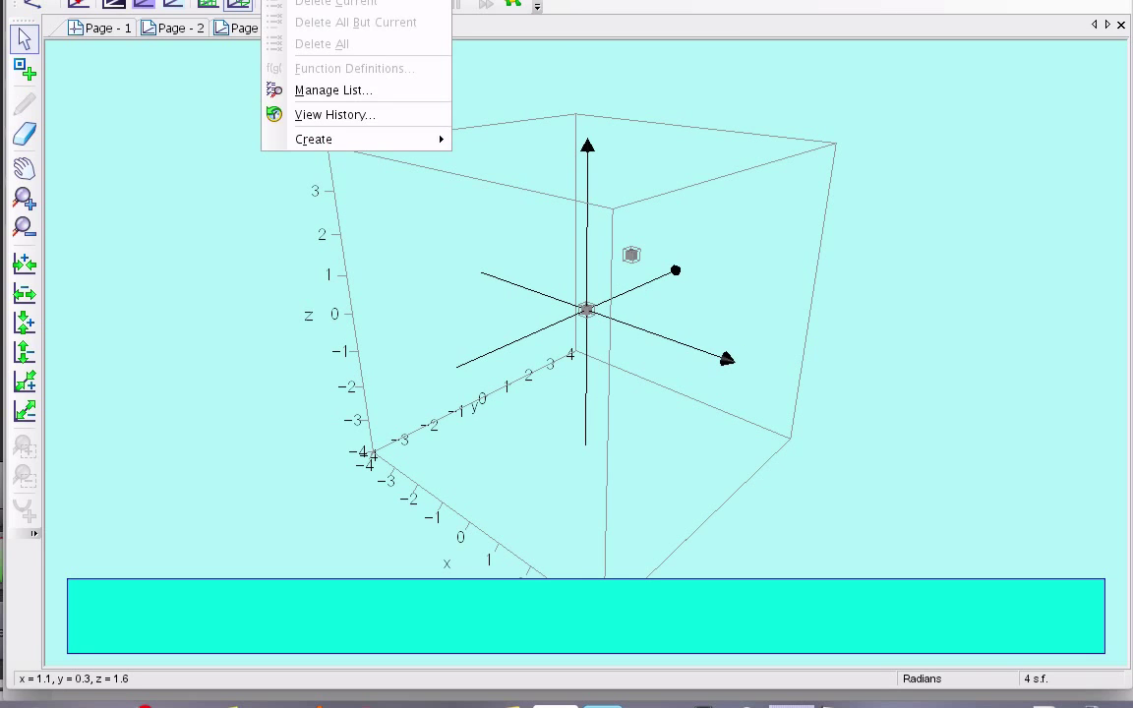
{"action": "mouse_move", "coordinate": [347, 0]}
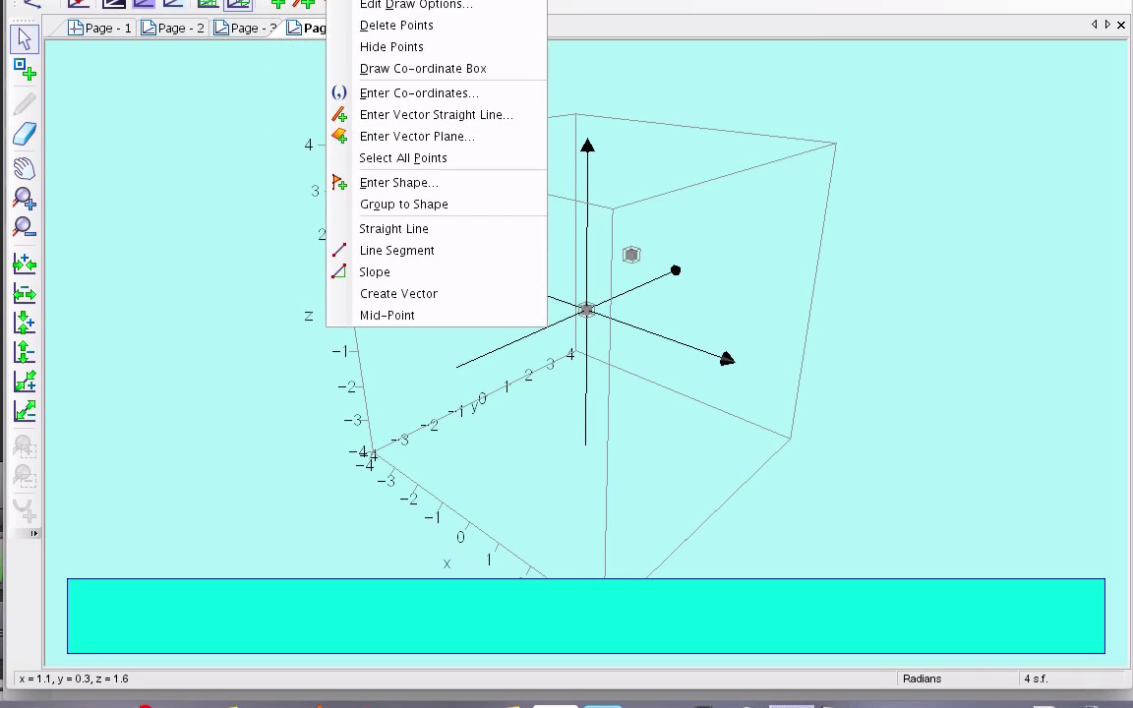
{"action": "left_click", "coordinate": [421, 295]}
{"action": "left_click_drag", "start_coordinate": [223, 337], "coordinate": [234, 358]}
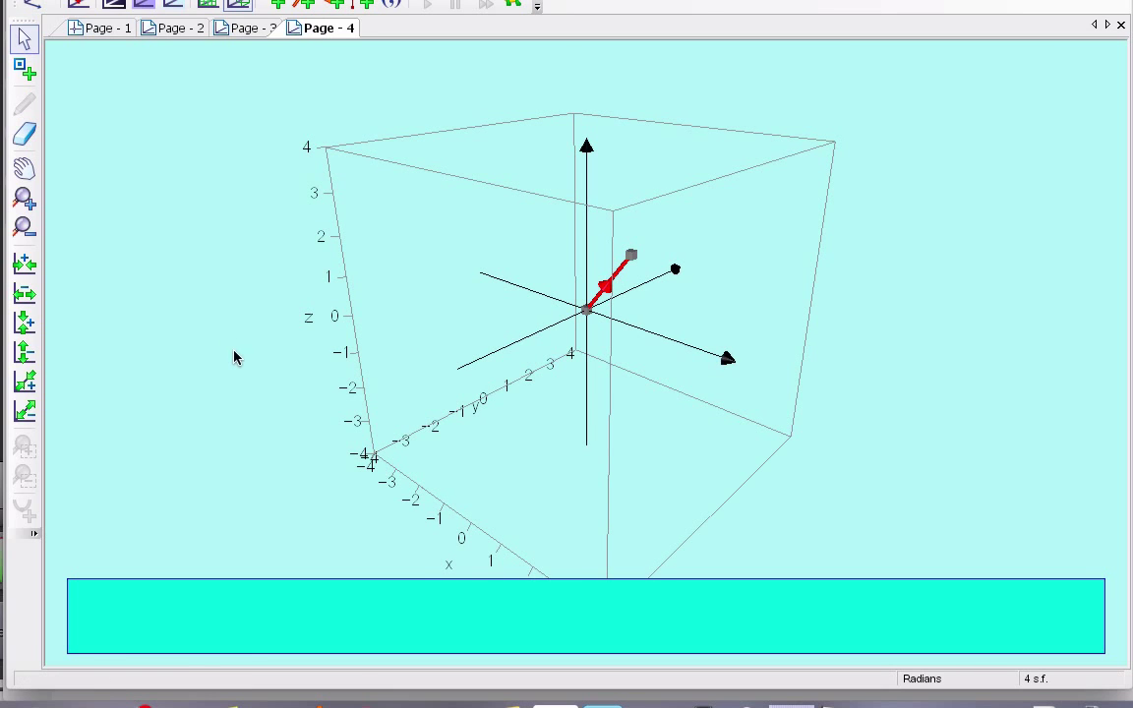
- Select the vector together with its end point and create the perpendicular plane through that point with Plane from Vector
{"action": "left_click", "coordinate": [622, 274]}
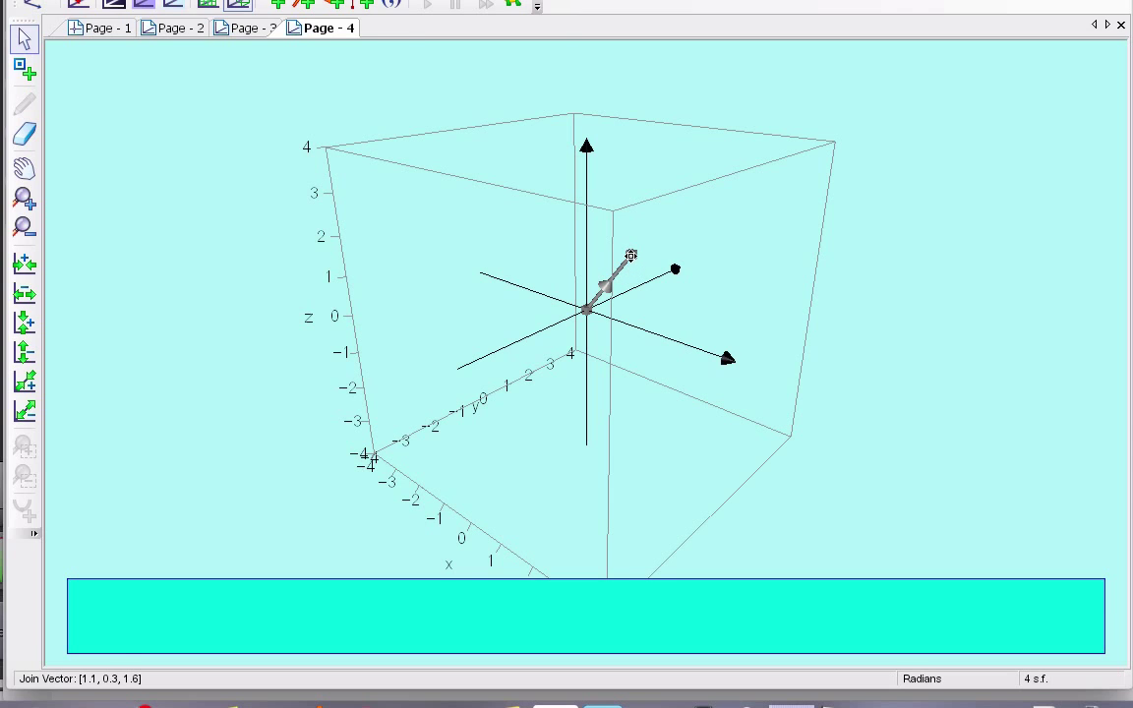
{"action": "left_click", "coordinate": [631, 256]}
{"action": "left_click", "coordinate": [348, 0]}
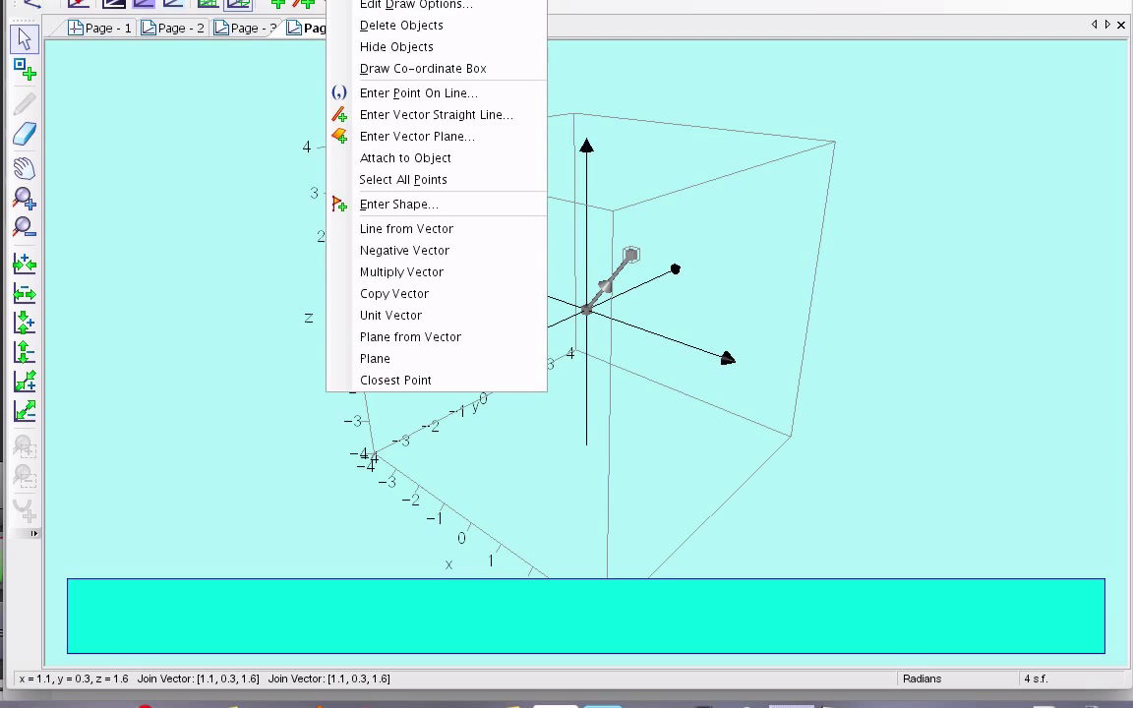
{"action": "left_click", "coordinate": [407, 359]}
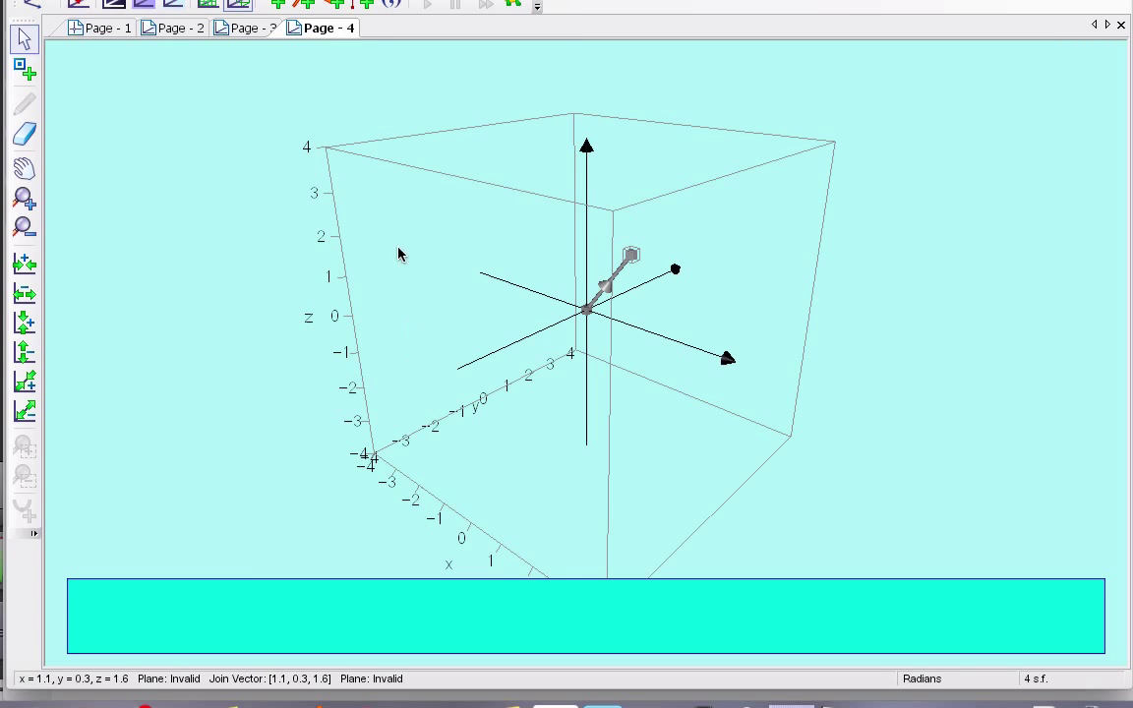
{"action": "right_click", "coordinate": [328, 3]}
{"action": "left_click", "coordinate": [400, 334]}
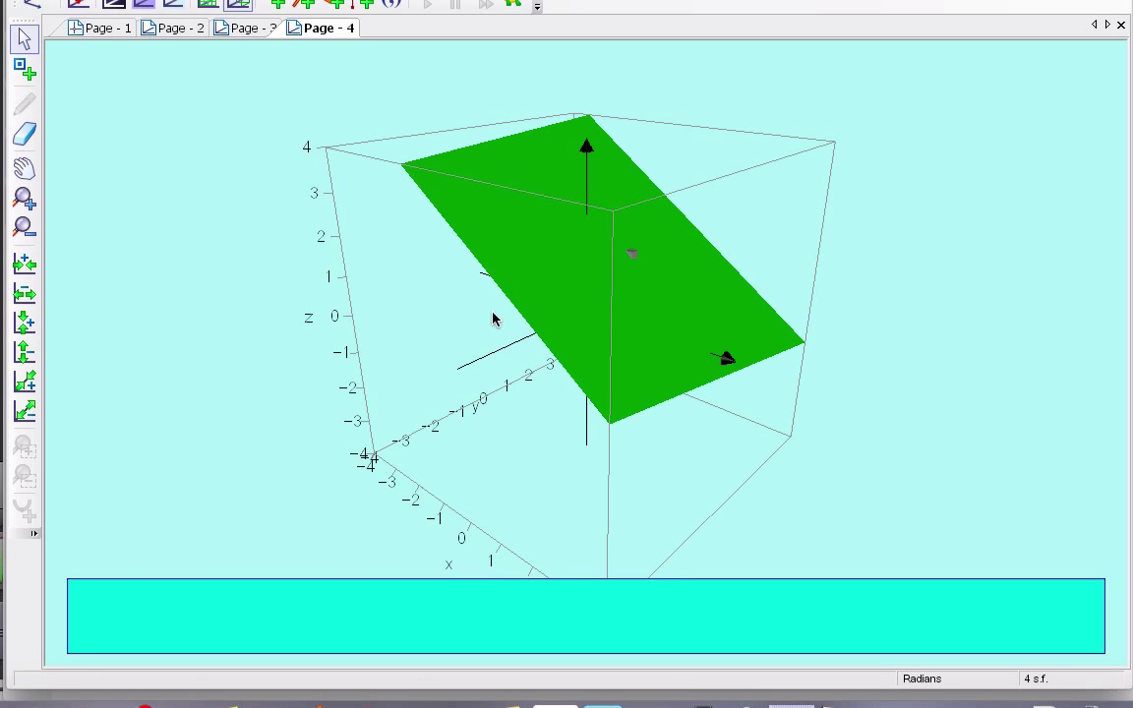
- Move the vector's end point in close to the origin and back out again to demonstrate how the perpendicular plane follows
{"action": "left_click_drag", "start_coordinate": [529, 309], "coordinate": [638, 253]}
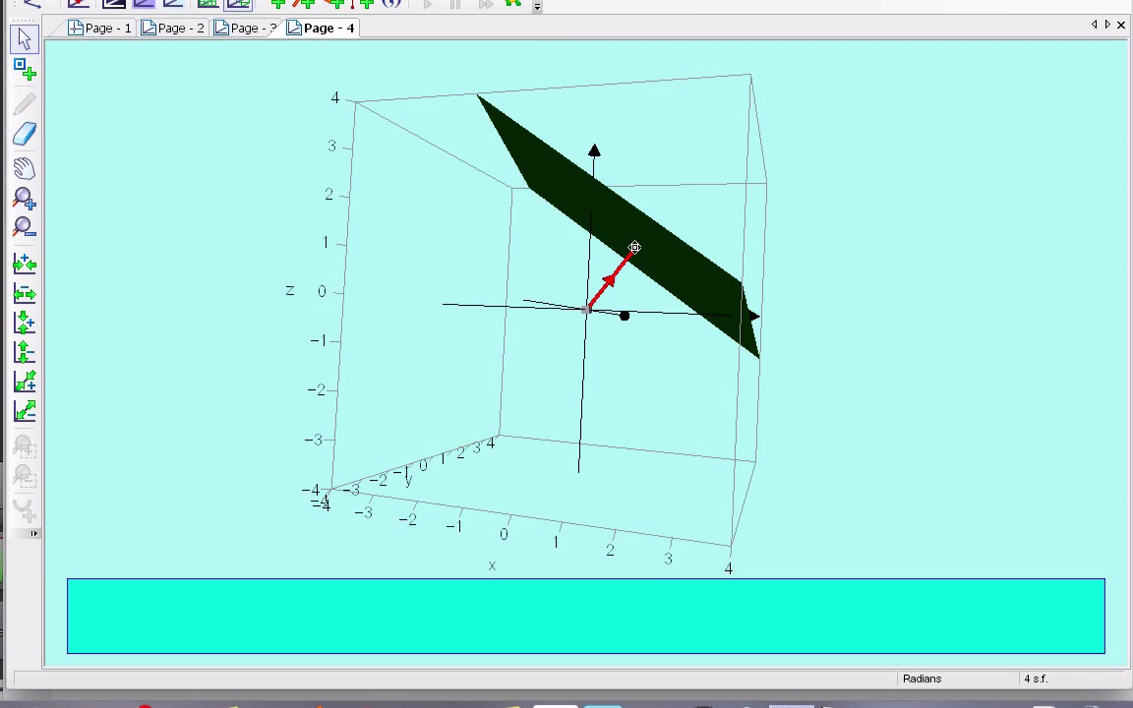
{"action": "left_click_drag", "start_coordinate": [634, 248], "coordinate": [602, 291]}
{"action": "left_click_drag", "start_coordinate": [480, 299], "coordinate": [577, 324]}
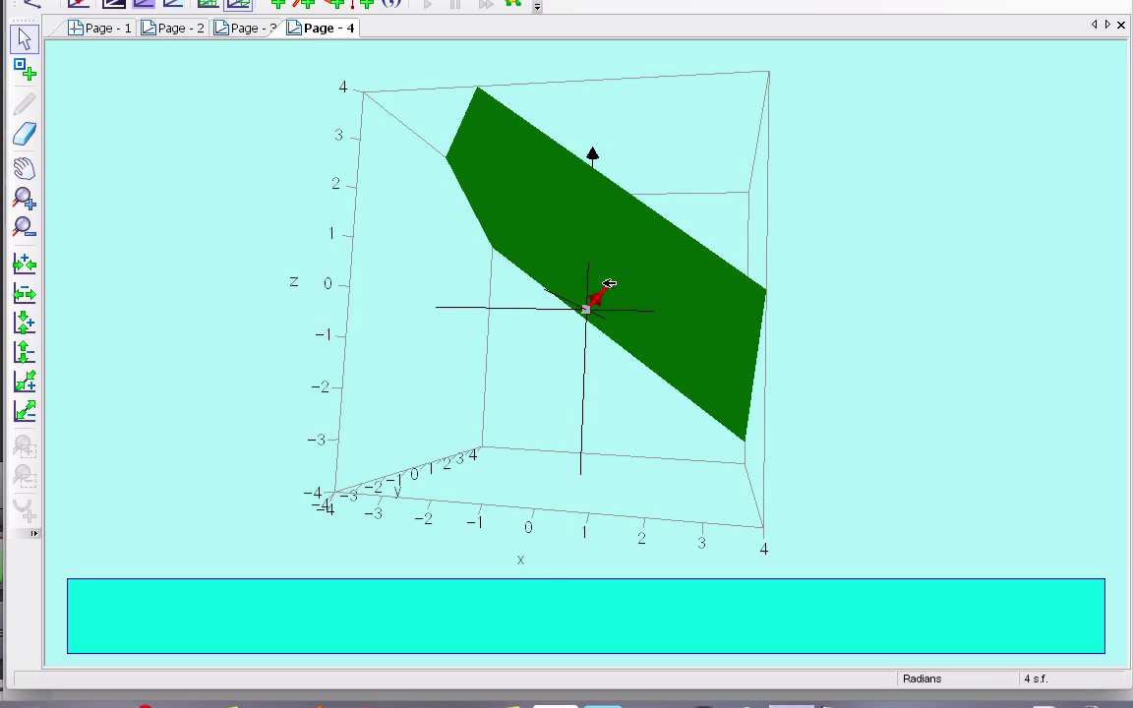
{"action": "left_click_drag", "start_coordinate": [606, 282], "coordinate": [640, 235]}
{"action": "left_click_drag", "start_coordinate": [469, 200], "coordinate": [577, 293]}
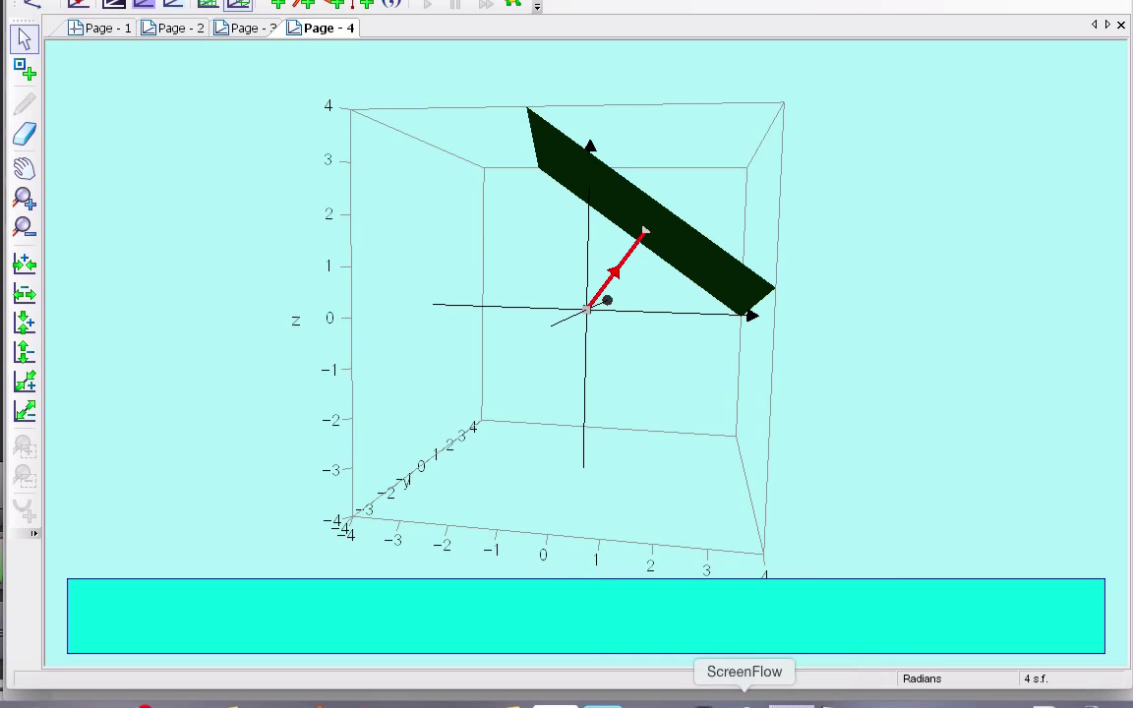
- Switch to the Notebook lesson and uncover the fourth description, a perpendicular vector and a point that lies in the plane
{"action": "left_click", "coordinate": [603, 700]}
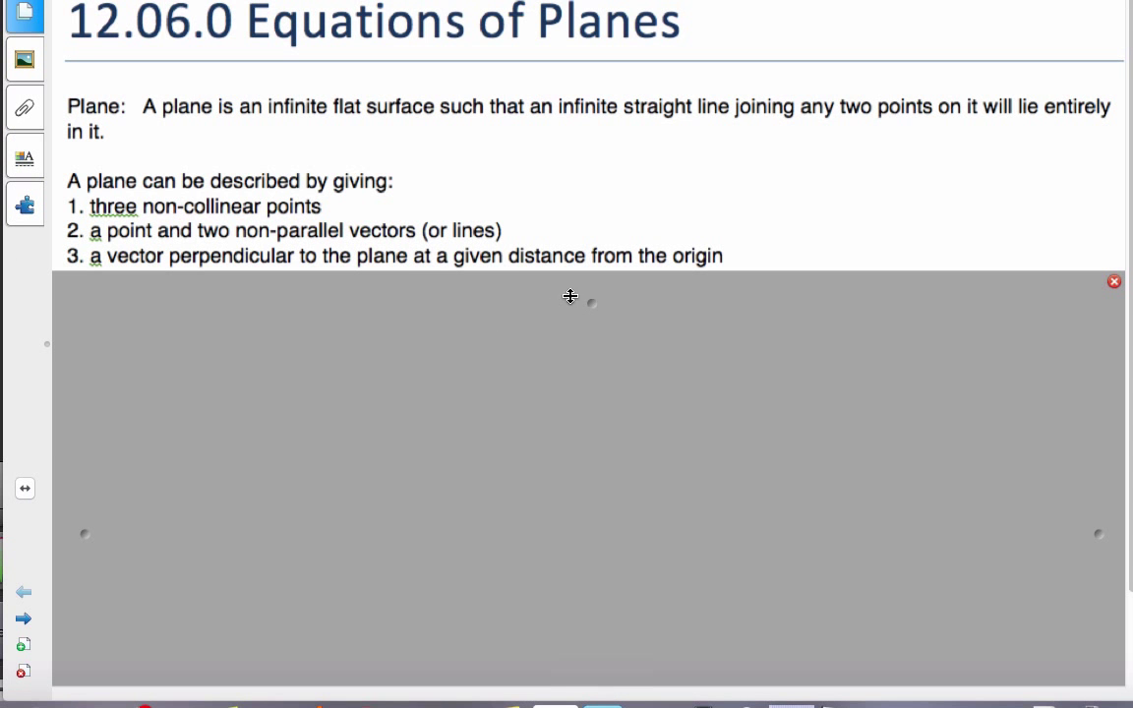
{"action": "left_click_drag", "start_coordinate": [588, 305], "coordinate": [588, 344]}
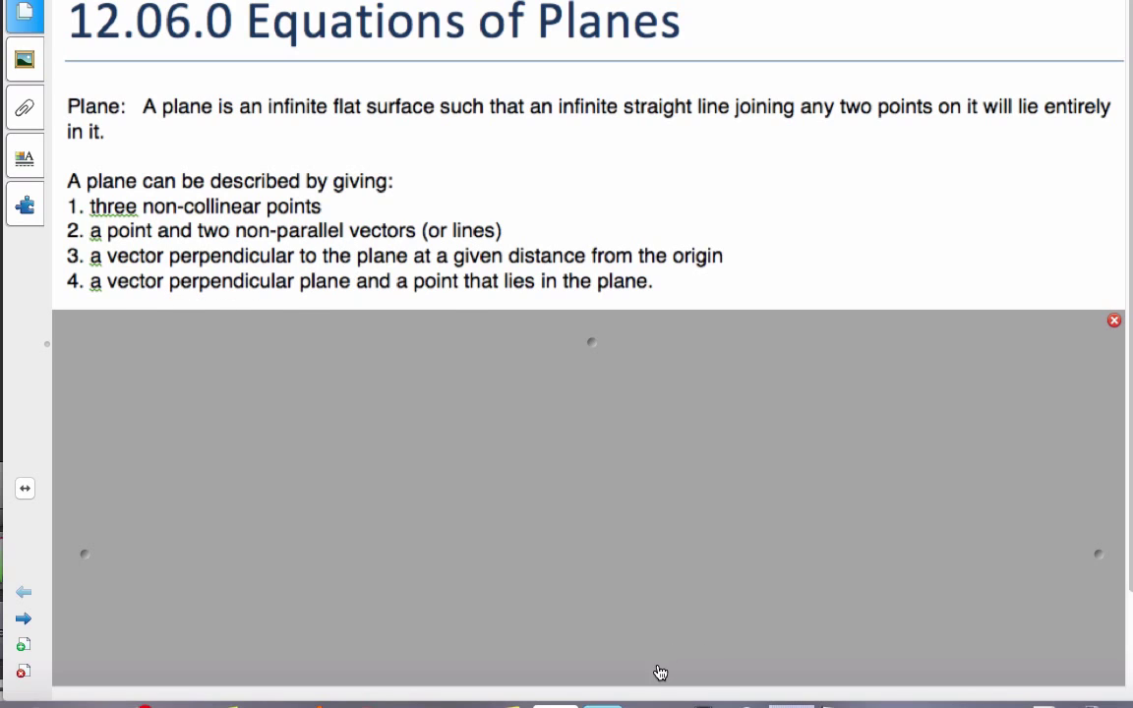
- Switch to Autograph and, on a new 3D page, place two points one above the other, the upper at about (−1.7, −2.3, 2.2)
{"action": "left_click", "coordinate": [835, 701]}
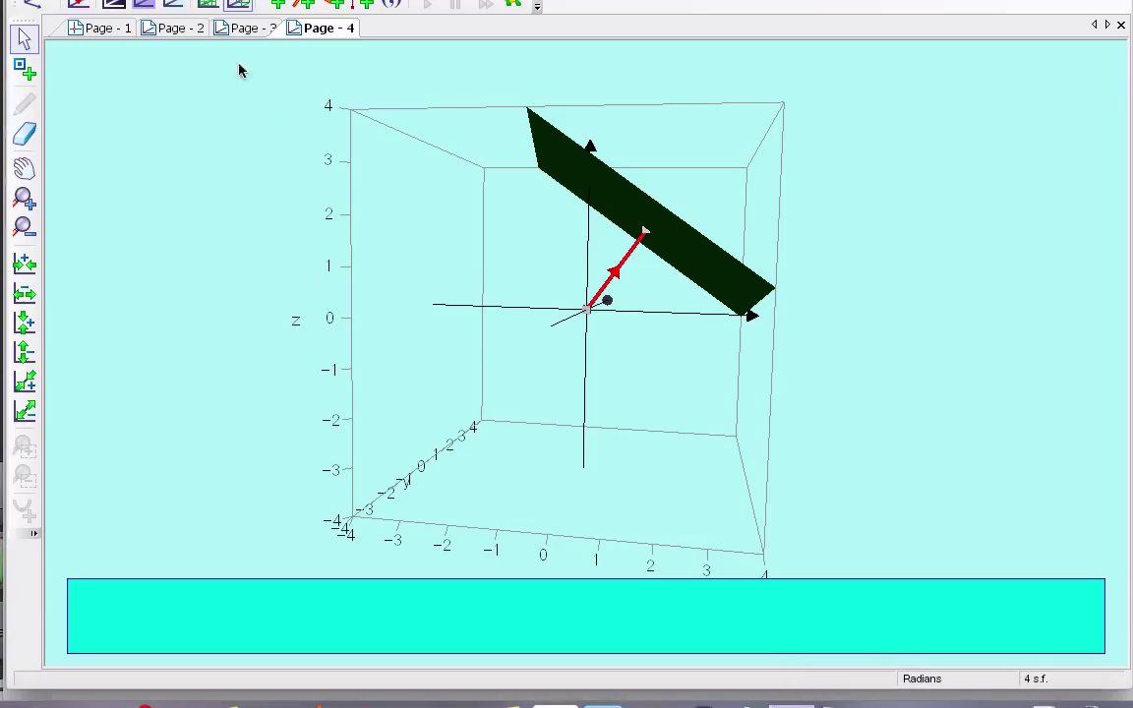
{"action": "left_click", "coordinate": [110, 4]}
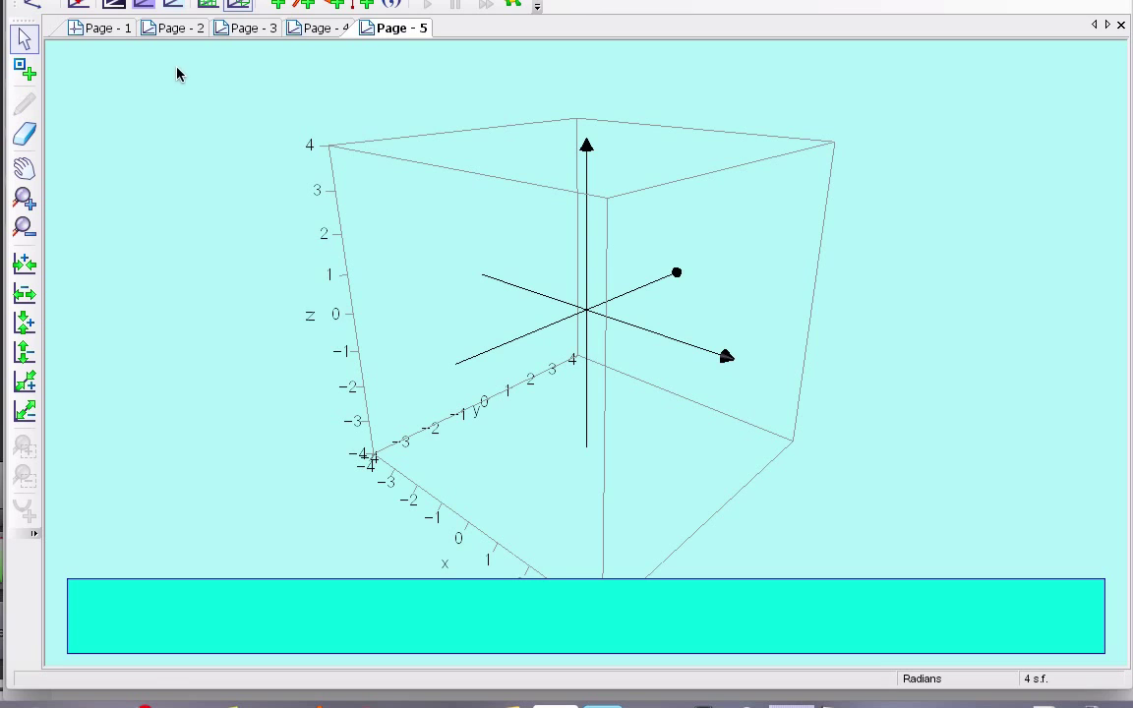
{"action": "left_click", "coordinate": [25, 69]}
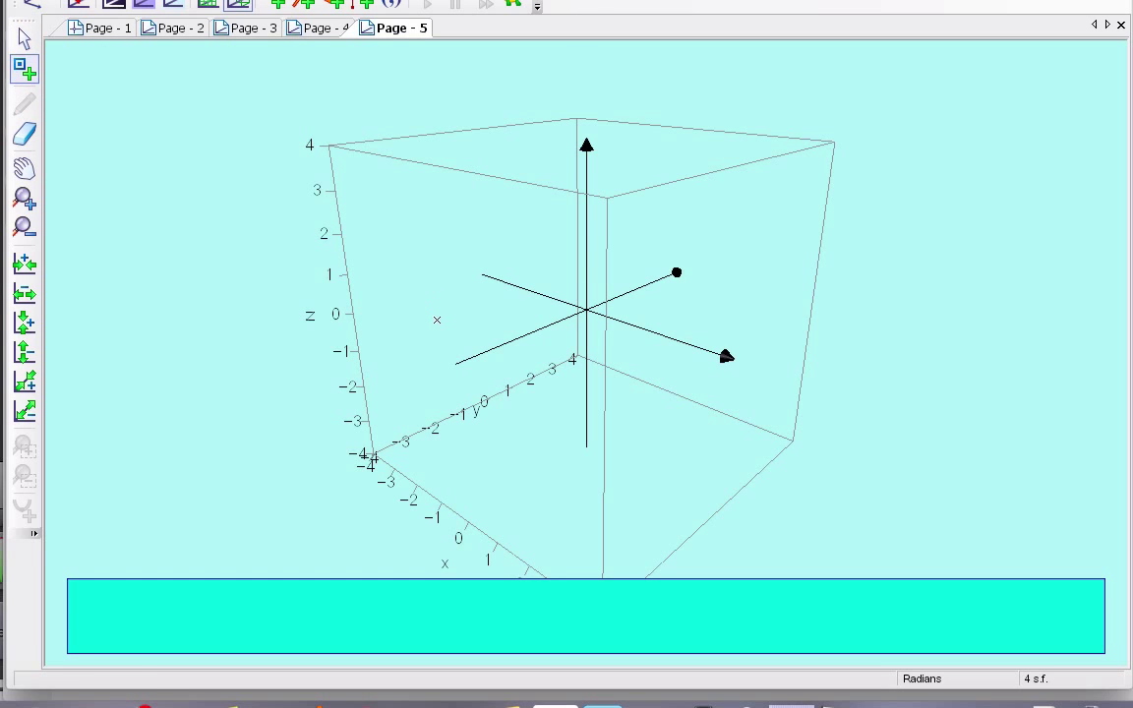
{"action": "left_click", "coordinate": [435, 309]}
{"action": "left_click", "coordinate": [460, 241]}
- Select the lower and upper points together and create a vector joining them
{"action": "left_click", "coordinate": [26, 41]}
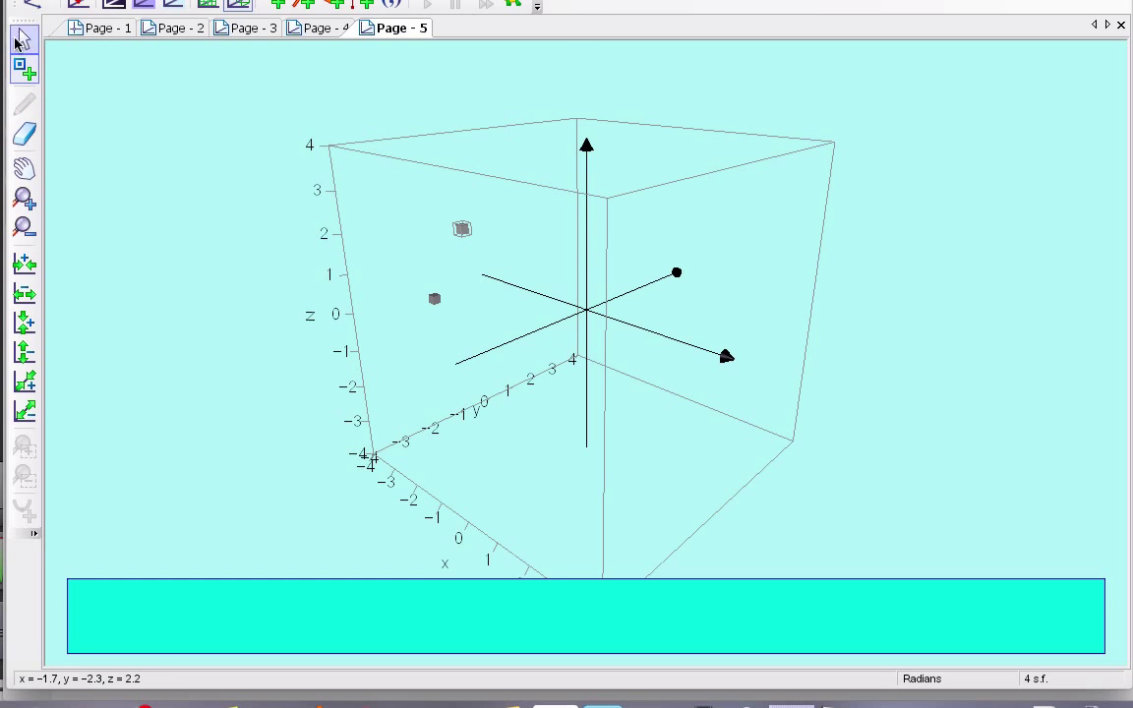
{"action": "left_click_drag", "start_coordinate": [439, 232], "coordinate": [434, 239]}
{"action": "left_click", "coordinate": [434, 299]}
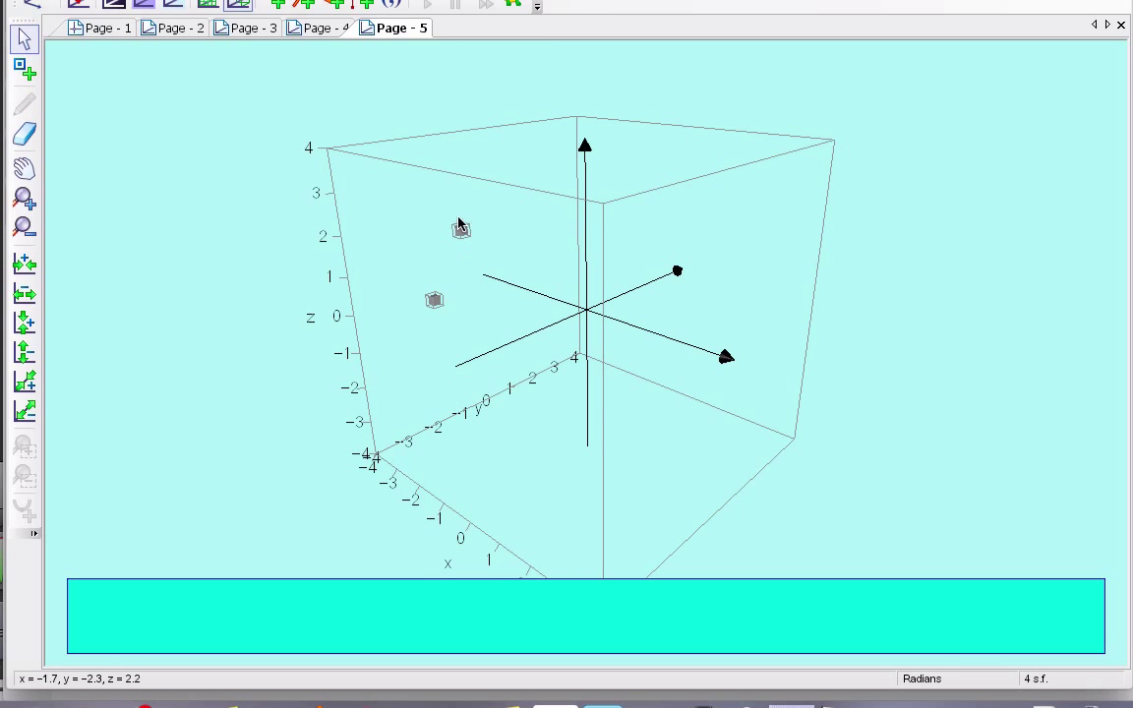
{"action": "right_click", "coordinate": [404, 240]}
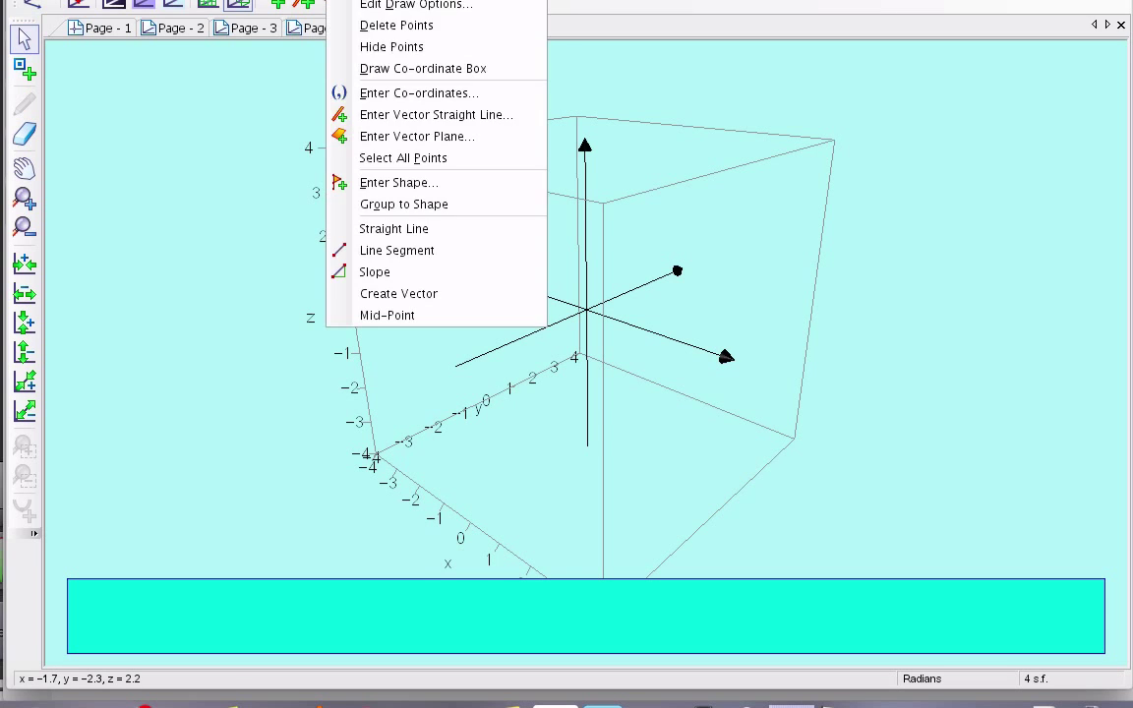
{"action": "left_click", "coordinate": [399, 293]}
- Place a separate point away from the vector at about (−0.6, −0.9, 2)
{"action": "left_click_drag", "start_coordinate": [391, 238], "coordinate": [421, 167]}
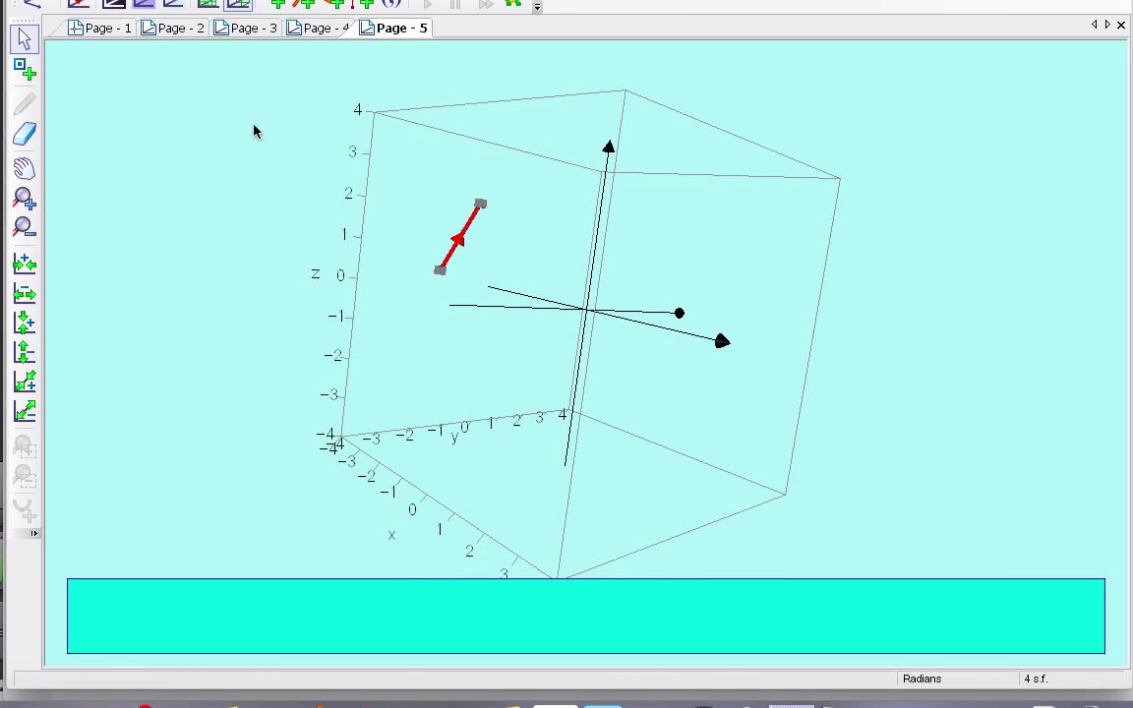
{"action": "left_click", "coordinate": [24, 68]}
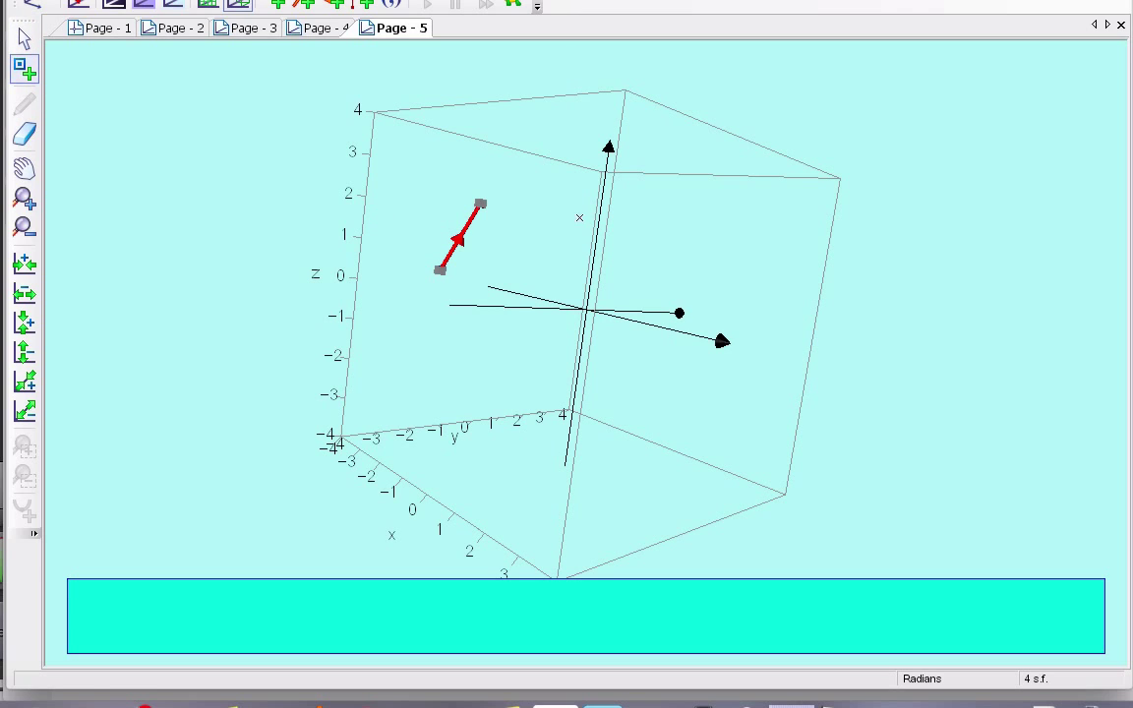
{"action": "left_click", "coordinate": [554, 223]}
{"action": "left_click", "coordinate": [407, 206]}
{"action": "key", "text": "ctrl+z"}
{"action": "left_click", "coordinate": [229, 277]}
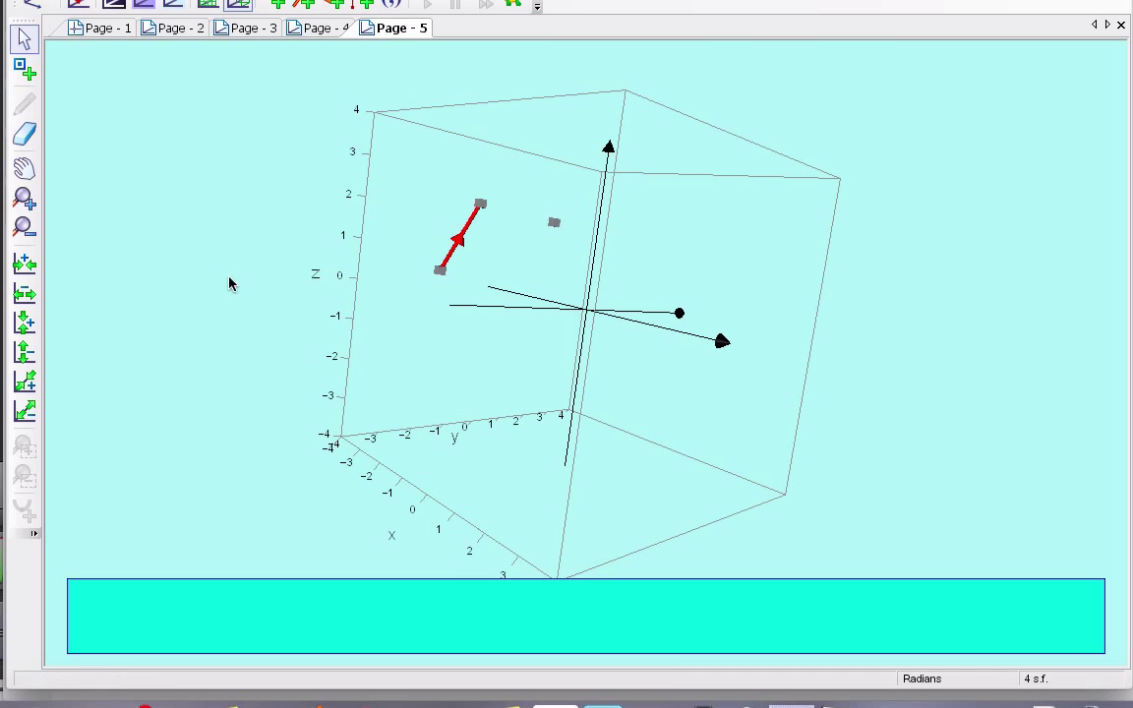
- Select the vector together with the separate point and create the perpendicular plane through that point with Plane from Vector
{"action": "left_click", "coordinate": [471, 221]}
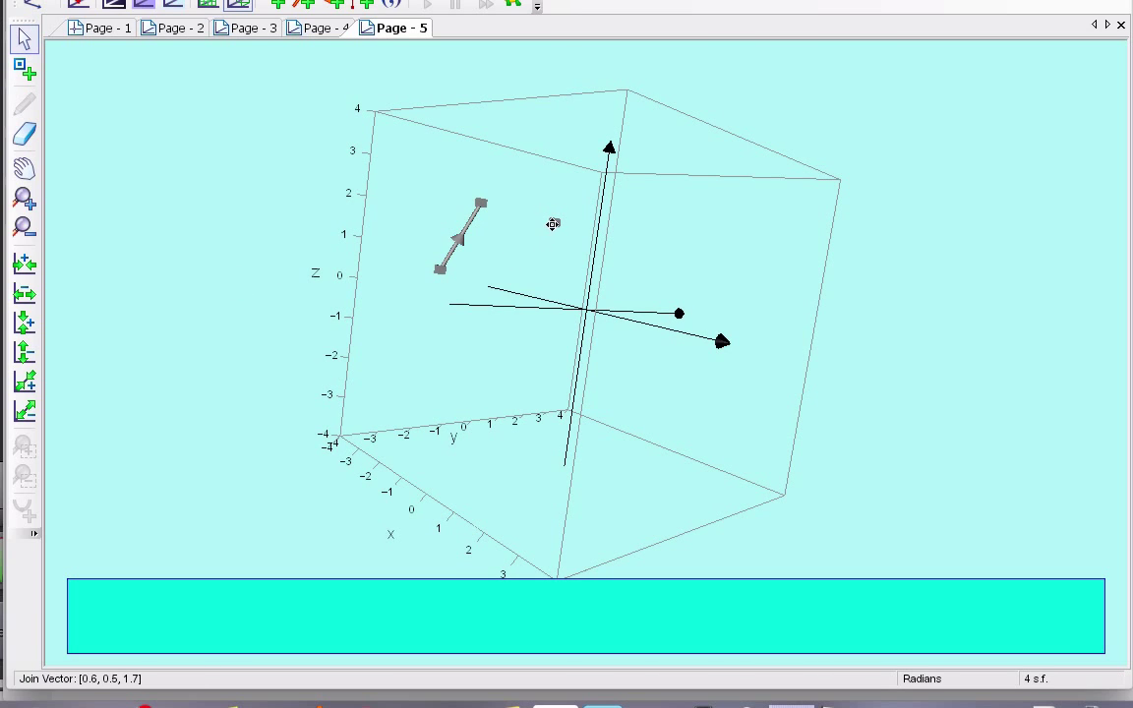
{"action": "left_click", "coordinate": [554, 224]}
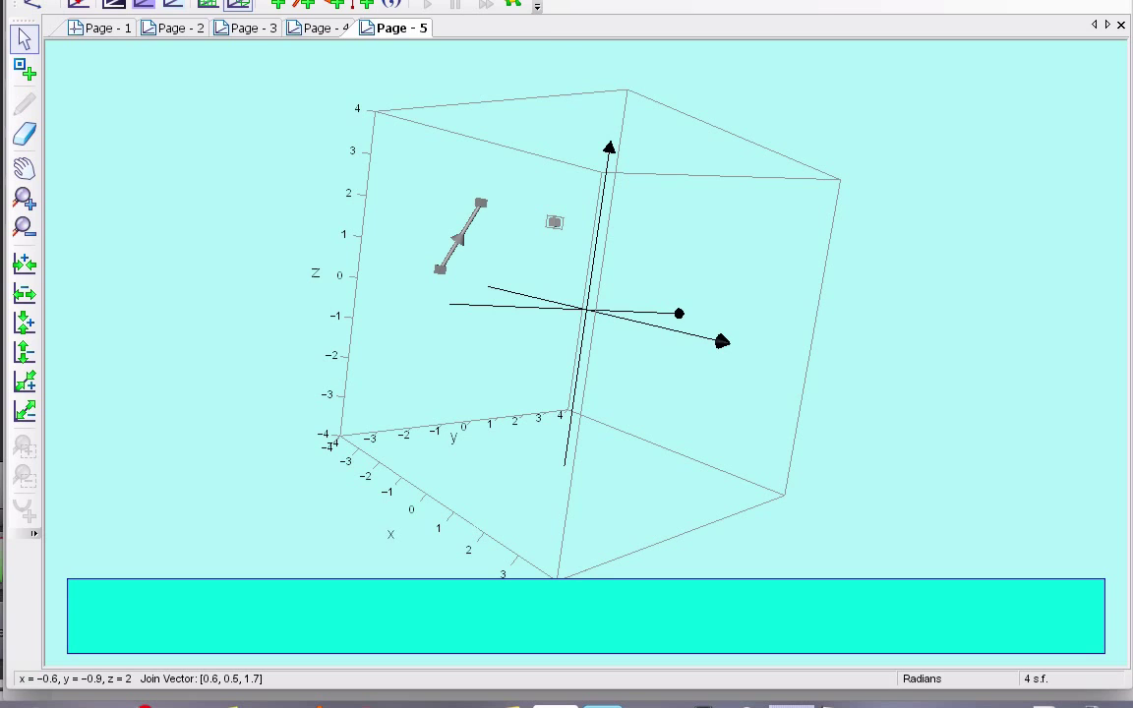
{"action": "left_click", "coordinate": [347, 0]}
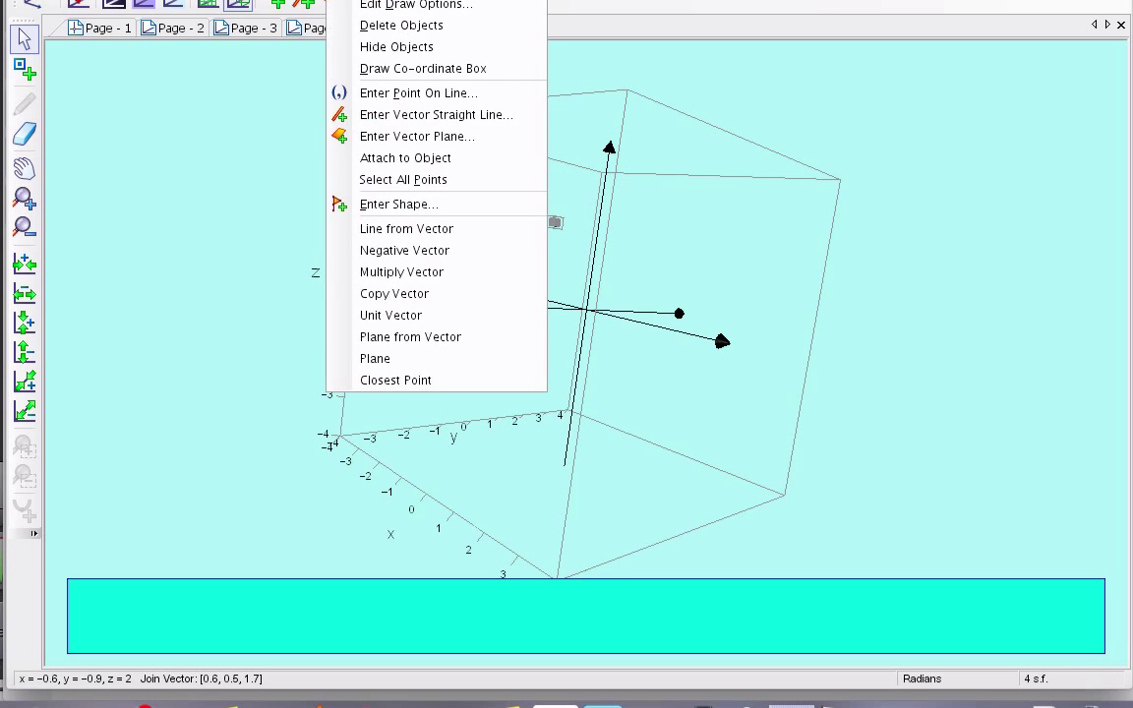
{"action": "left_click", "coordinate": [394, 338]}
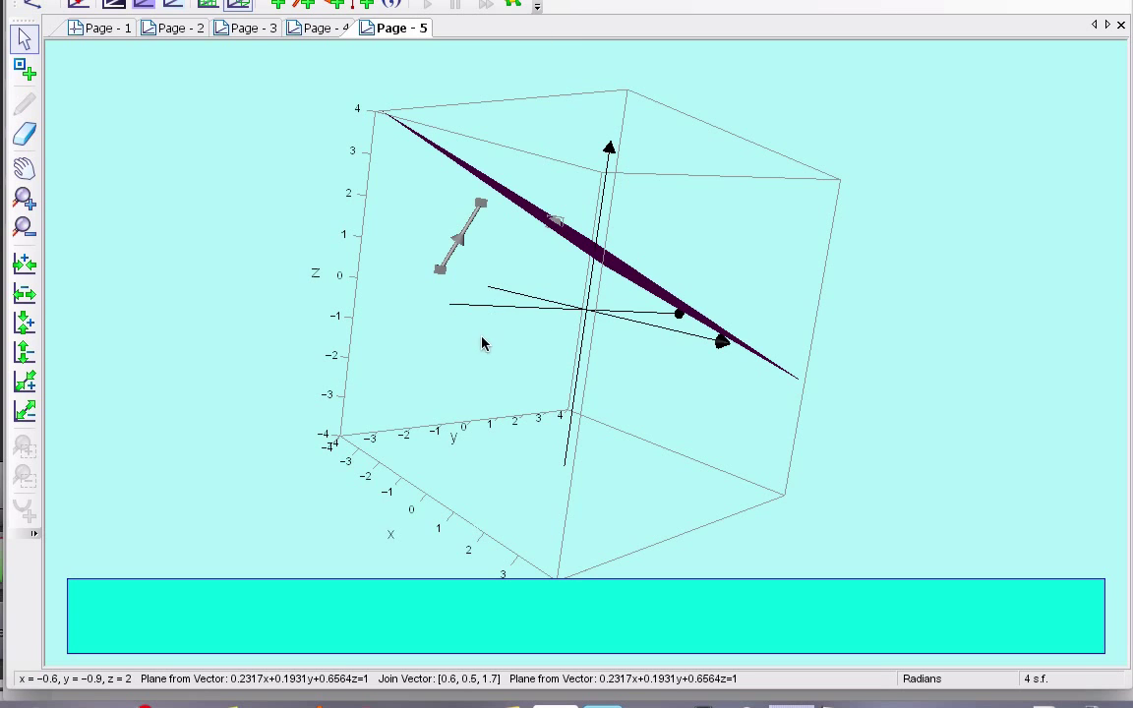
- Lengthen the vector by moving its end point beyond the plane, and examine from several angles how the perpendicular plane follows
{"action": "mouse_move", "coordinate": [482, 343]}
{"action": "left_mouse_down"}
{"action": "mouse_move", "coordinate": [576, 278]}
{"action": "mouse_move", "coordinate": [713, 147]}
{"action": "mouse_move", "coordinate": [556, 215]}
{"action": "mouse_move", "coordinate": [632, 209]}
{"action": "mouse_move", "coordinate": [741, 121]}
{"action": "left_mouse_up"}
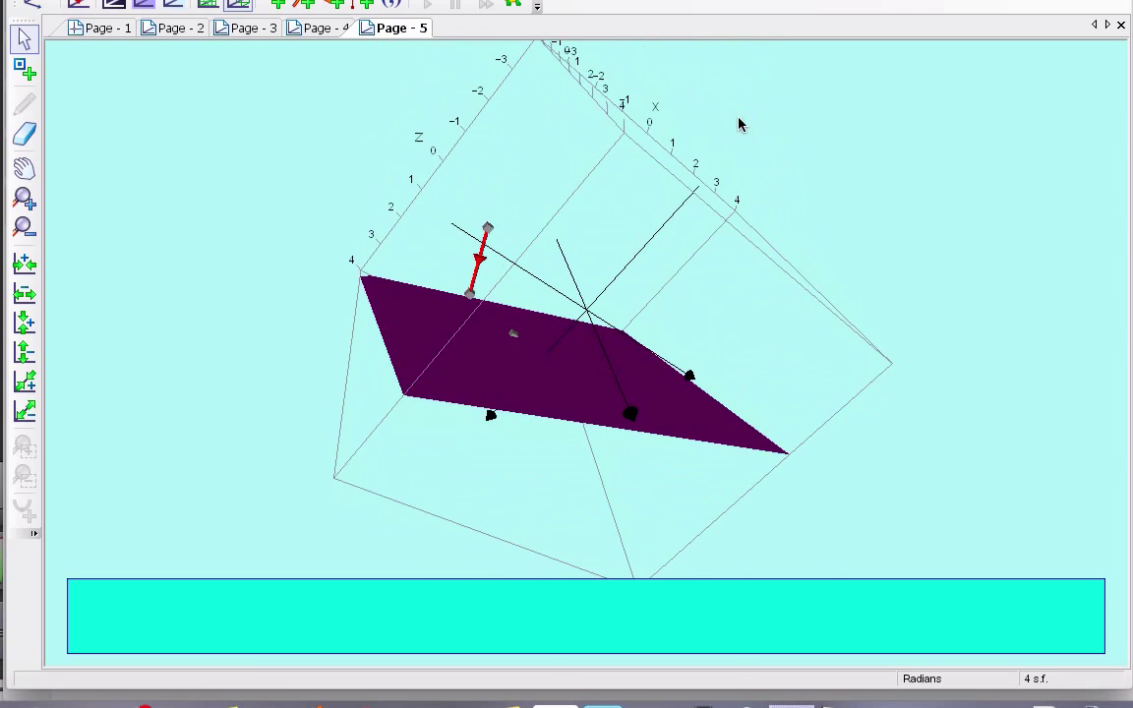
{"action": "left_click_drag", "start_coordinate": [529, 270], "coordinate": [556, 260]}
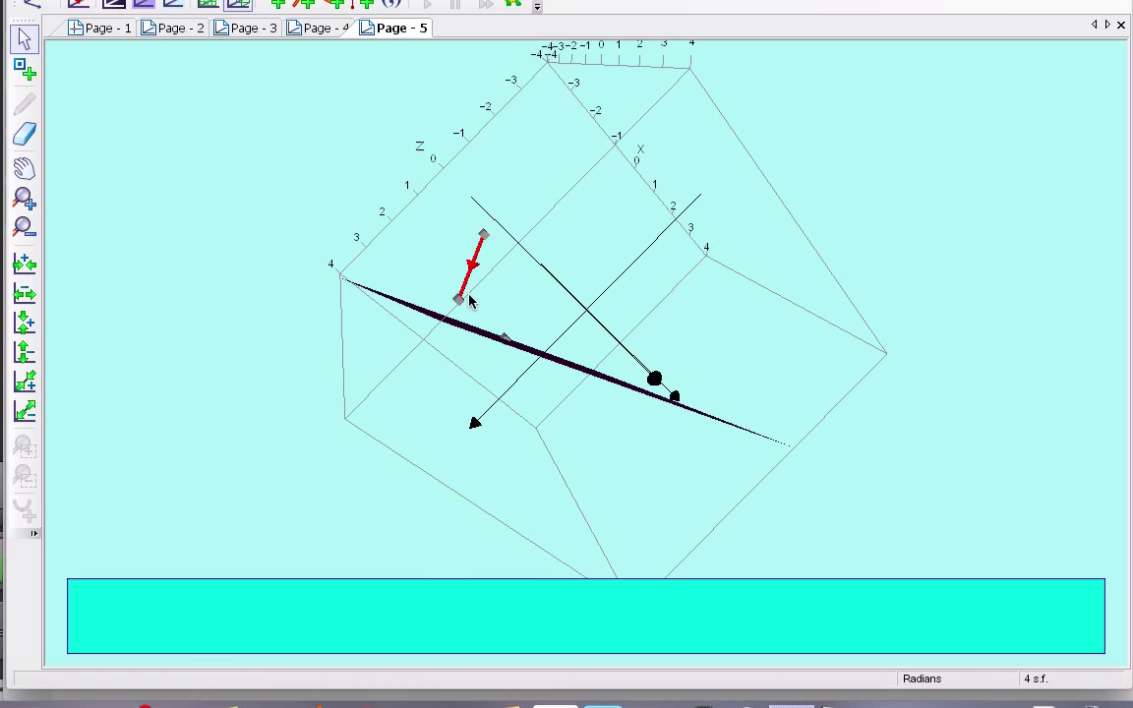
{"action": "left_click_drag", "start_coordinate": [460, 299], "coordinate": [641, 151]}
{"action": "left_click", "coordinate": [524, 319]}
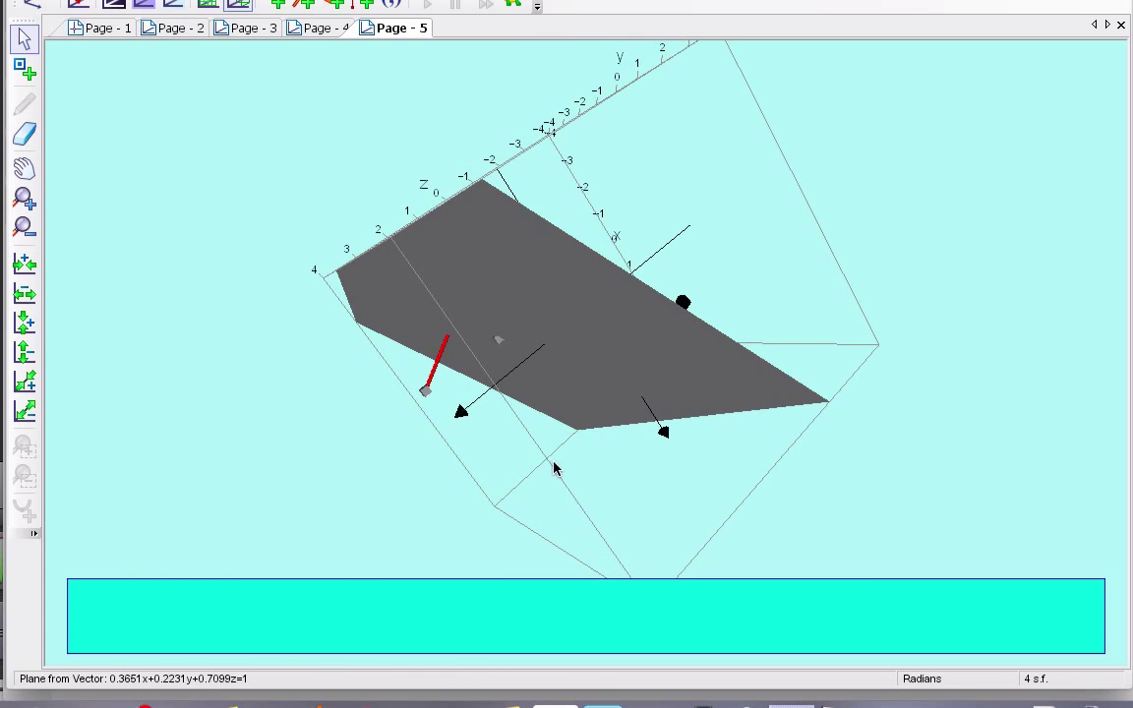
{"action": "left_click_drag", "start_coordinate": [554, 469], "coordinate": [619, 267]}
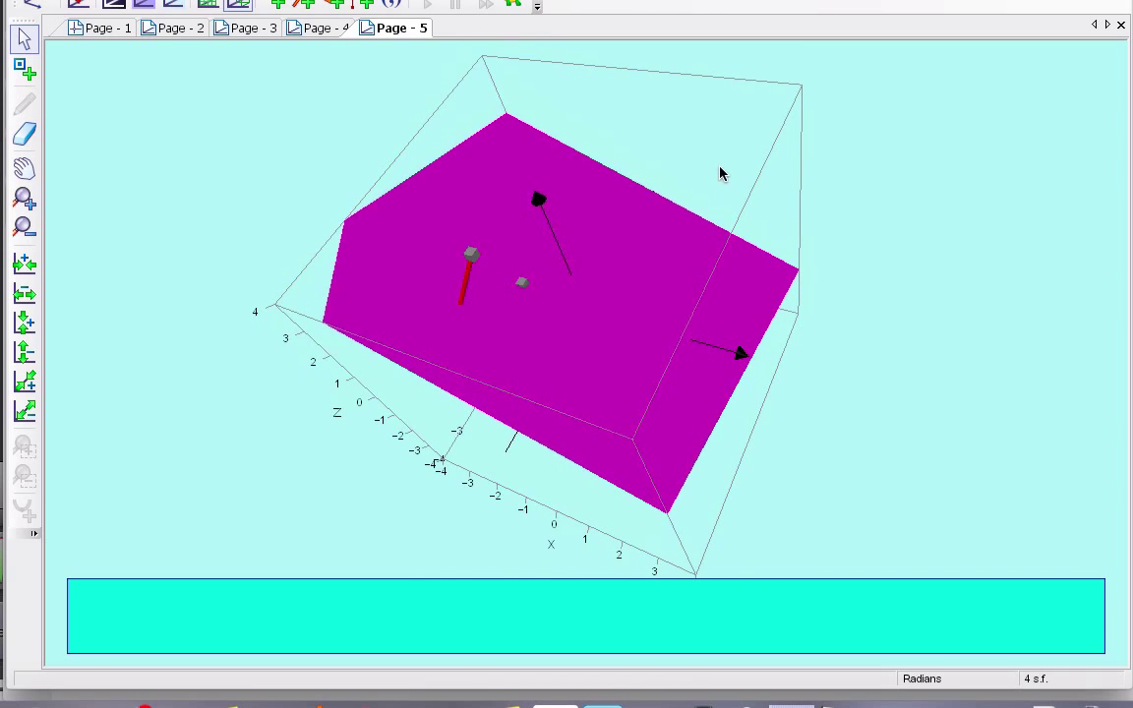
{"action": "left_click_drag", "start_coordinate": [720, 174], "coordinate": [755, 75]}
{"action": "mouse_move", "coordinate": [508, 361]}
{"action": "left_mouse_down"}
{"action": "mouse_move", "coordinate": [526, 338]}
{"action": "mouse_move", "coordinate": [520, 374]}
{"action": "left_mouse_up"}
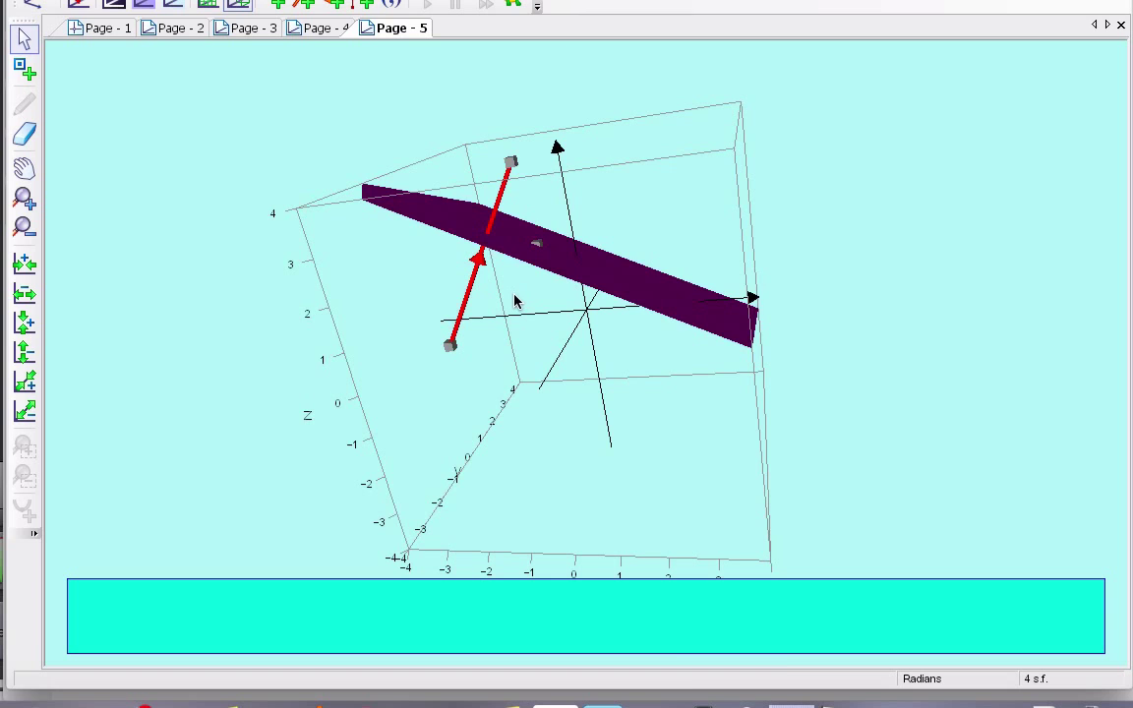
- Switch to the Notebook lesson and lower the screen shade further below the fourth plane description
{"action": "left_click", "coordinate": [603, 704]}
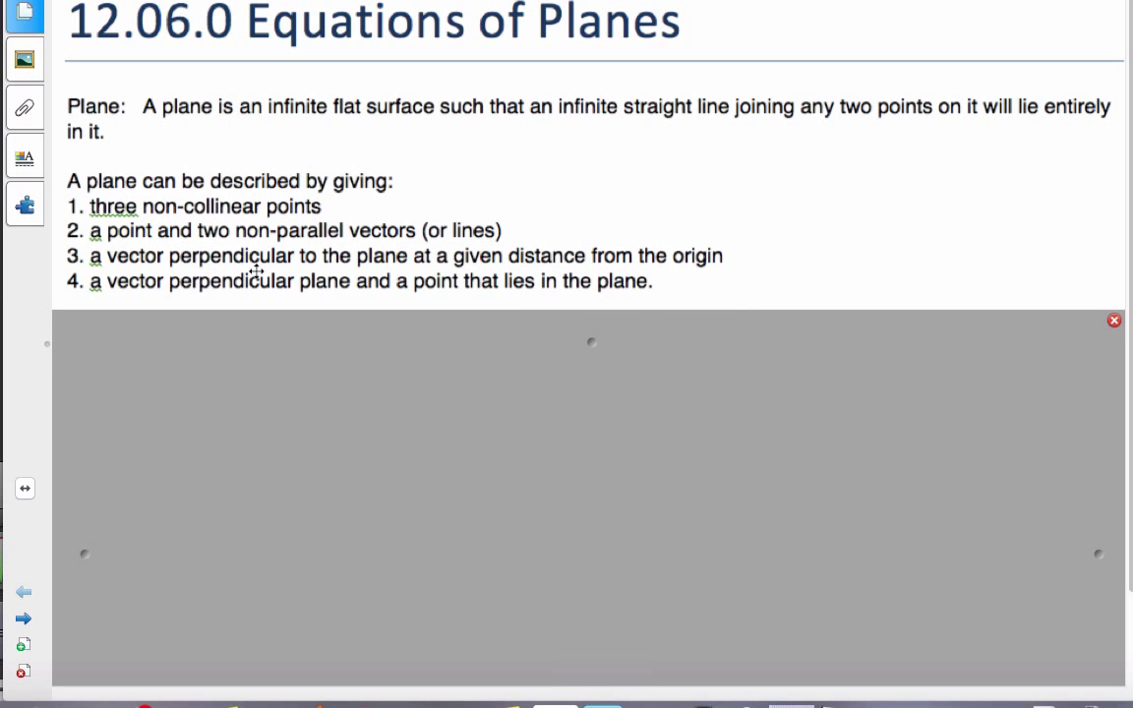
{"action": "left_click_drag", "start_coordinate": [596, 339], "coordinate": [607, 398]}
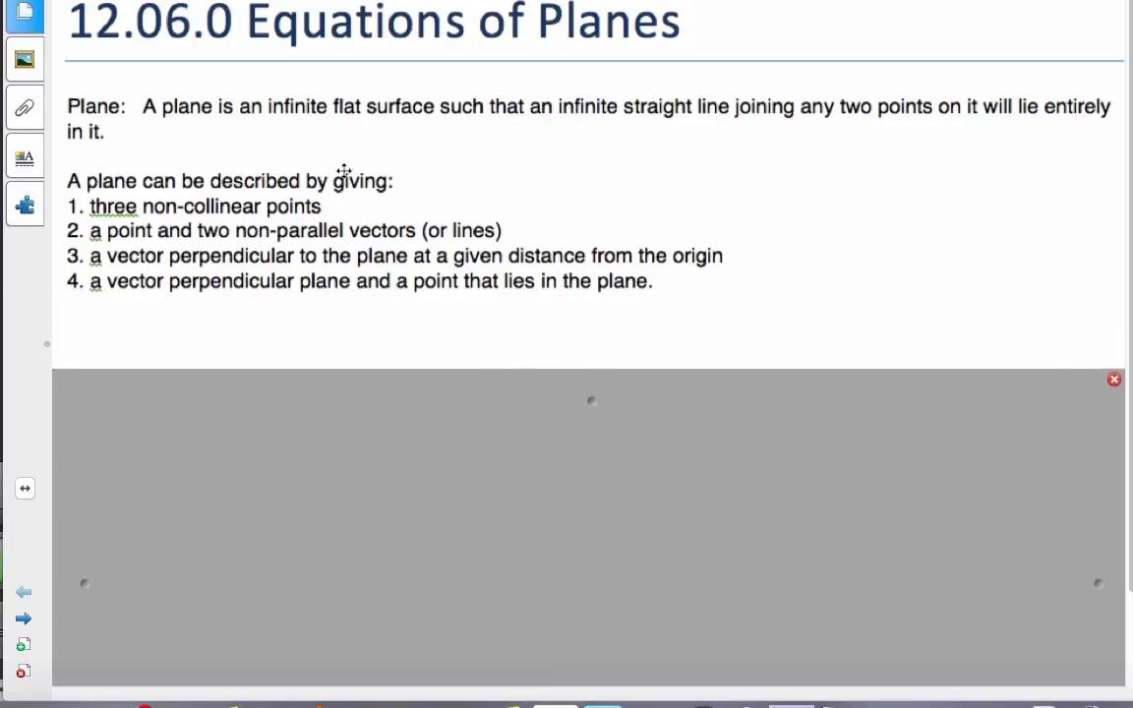